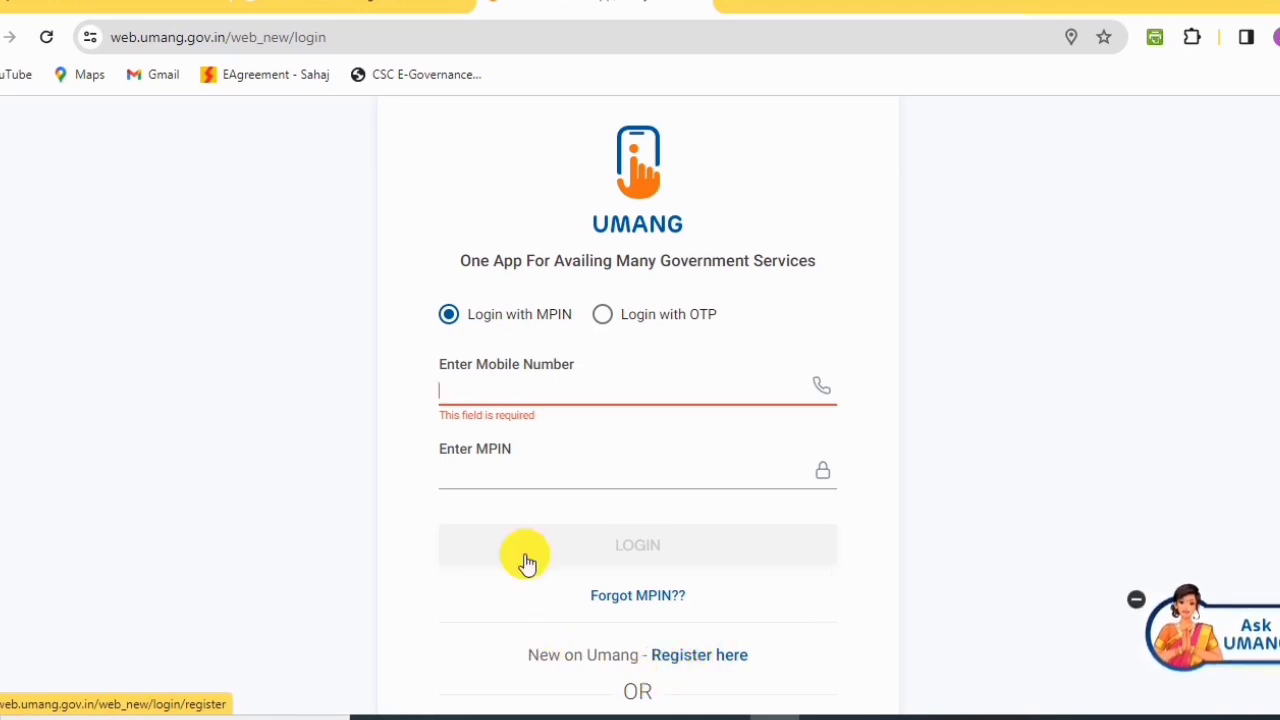
# - Activate the mobile number field of the MPIN login form
pyautogui.click(608, 386)
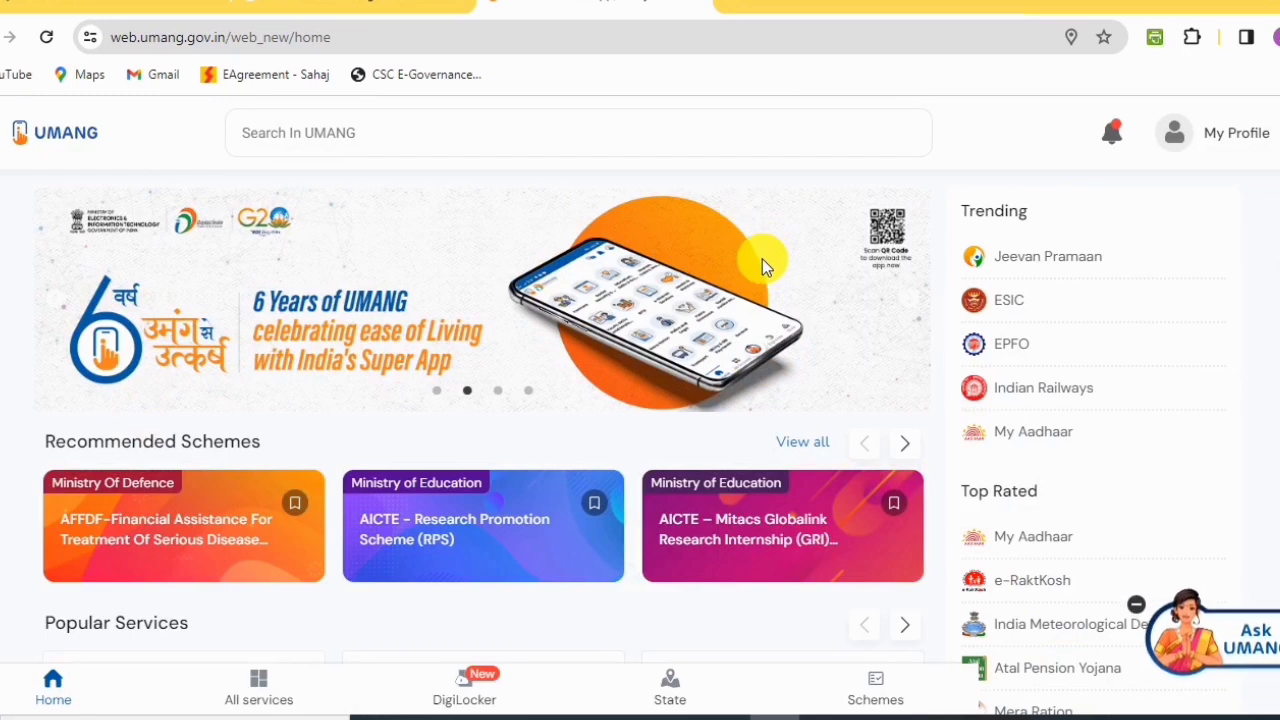
# - Search for "kisan sarathi" from the recent searches and open the Kisan Sarathi department
pyautogui.click(366, 129)
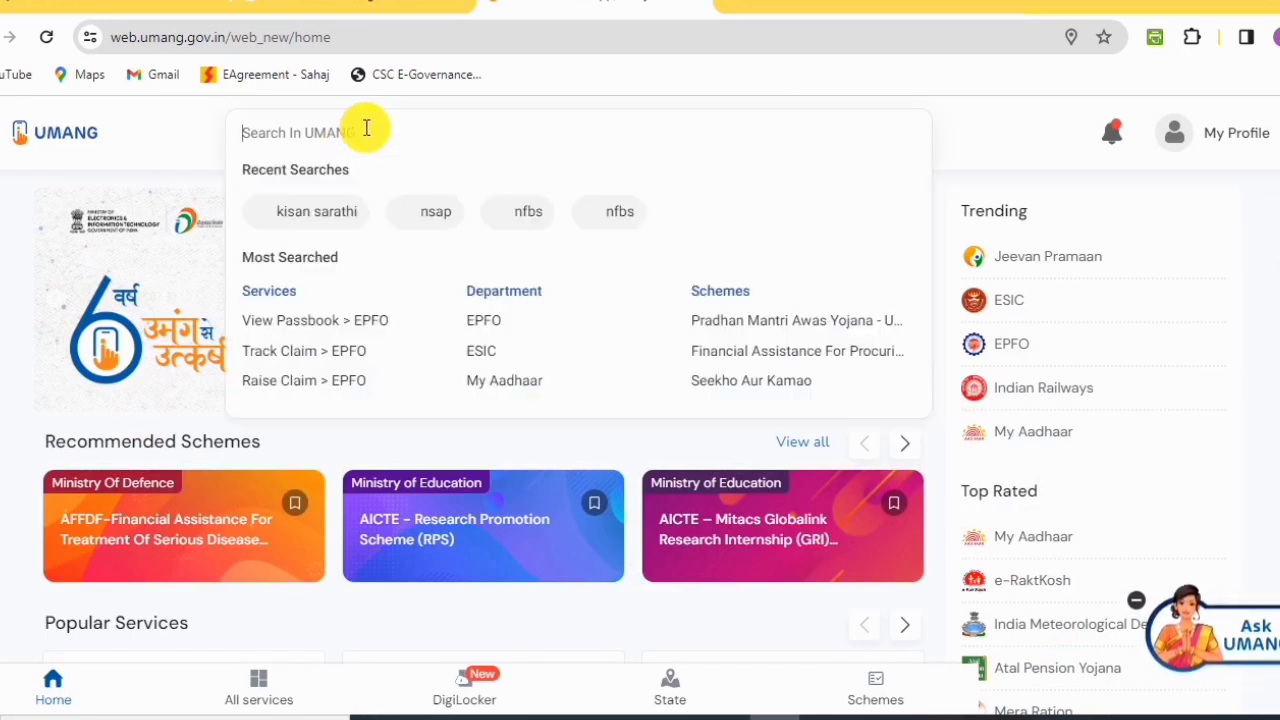
pyautogui.click(326, 220)
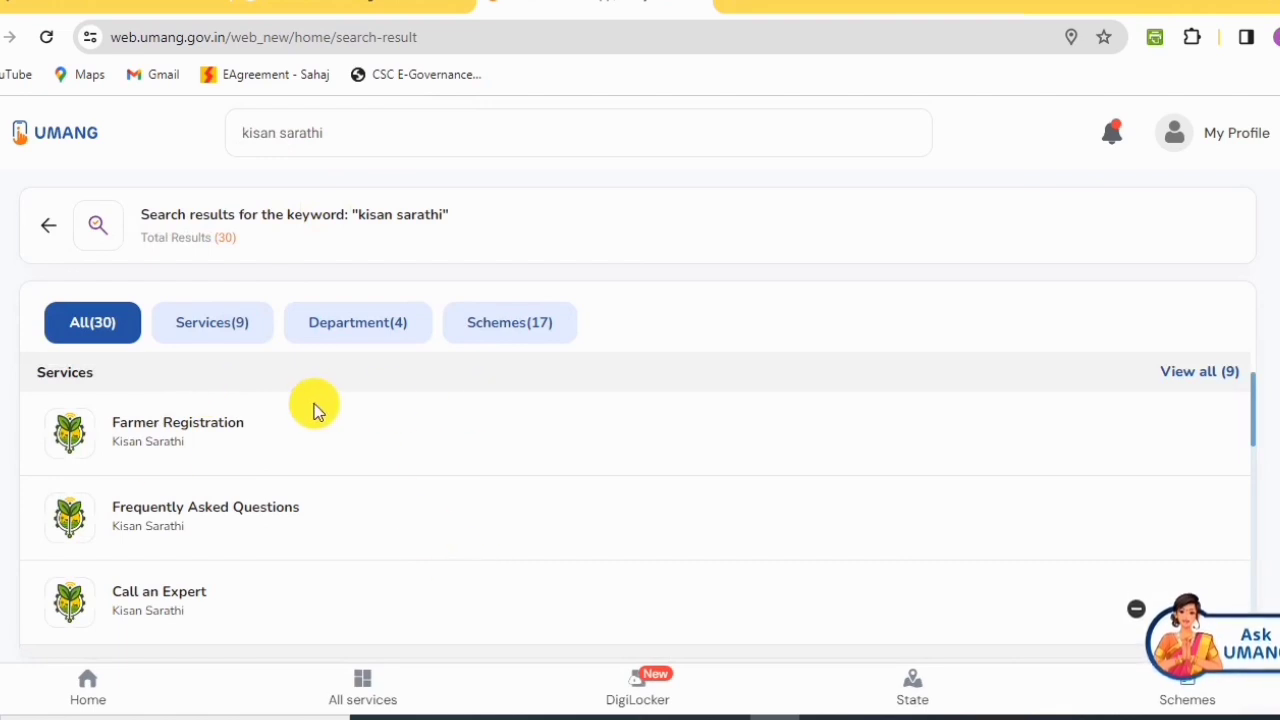
pyautogui.scroll(-2, 313, 410)
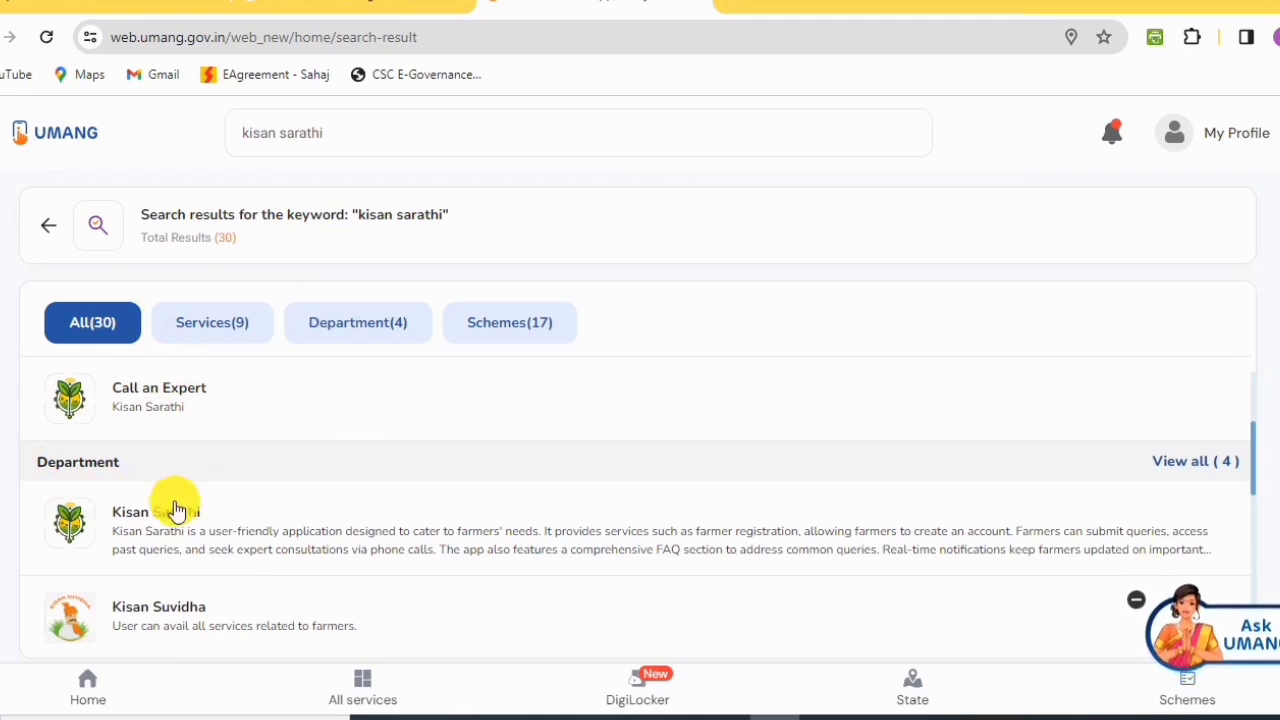
pyautogui.click(129, 517)
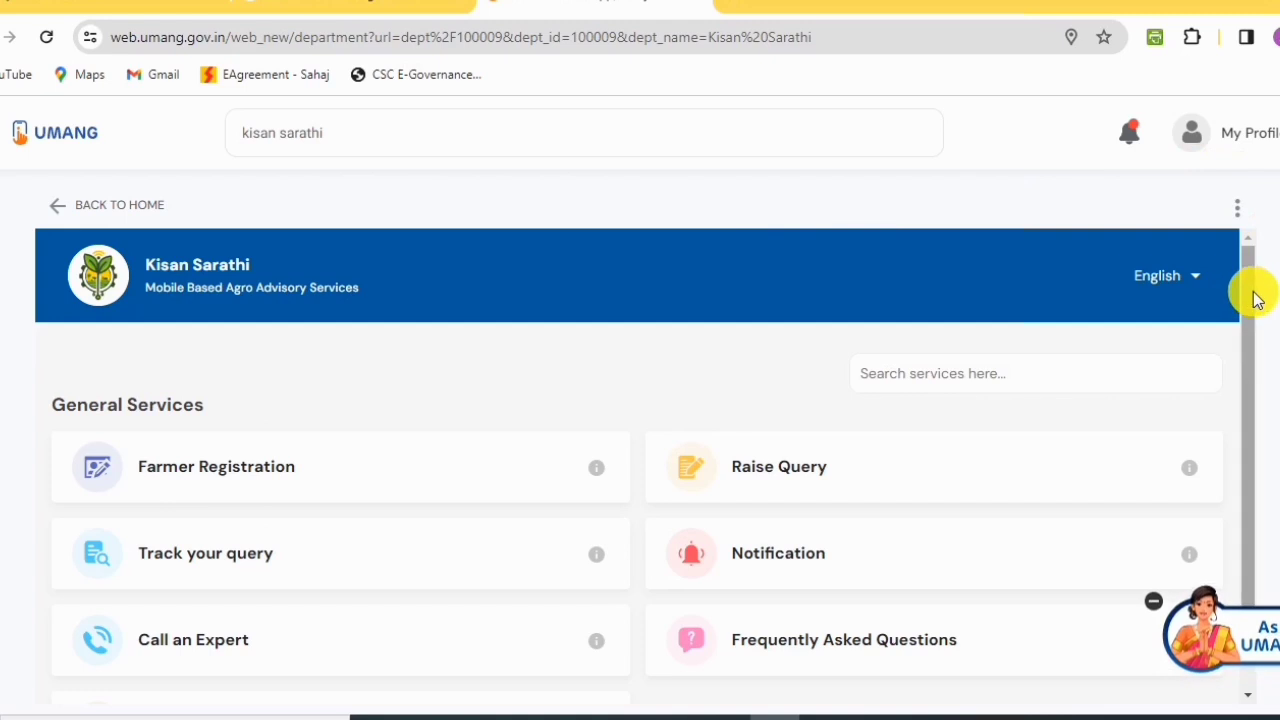
# - Open the Farmer Registration form from Kisan Sarathi's general services
pyautogui.moveTo(1250, 300)
pyautogui.mouseDown()
pyautogui.moveTo(1249, 314)
pyautogui.moveTo(1249, 297)
pyautogui.mouseUp()
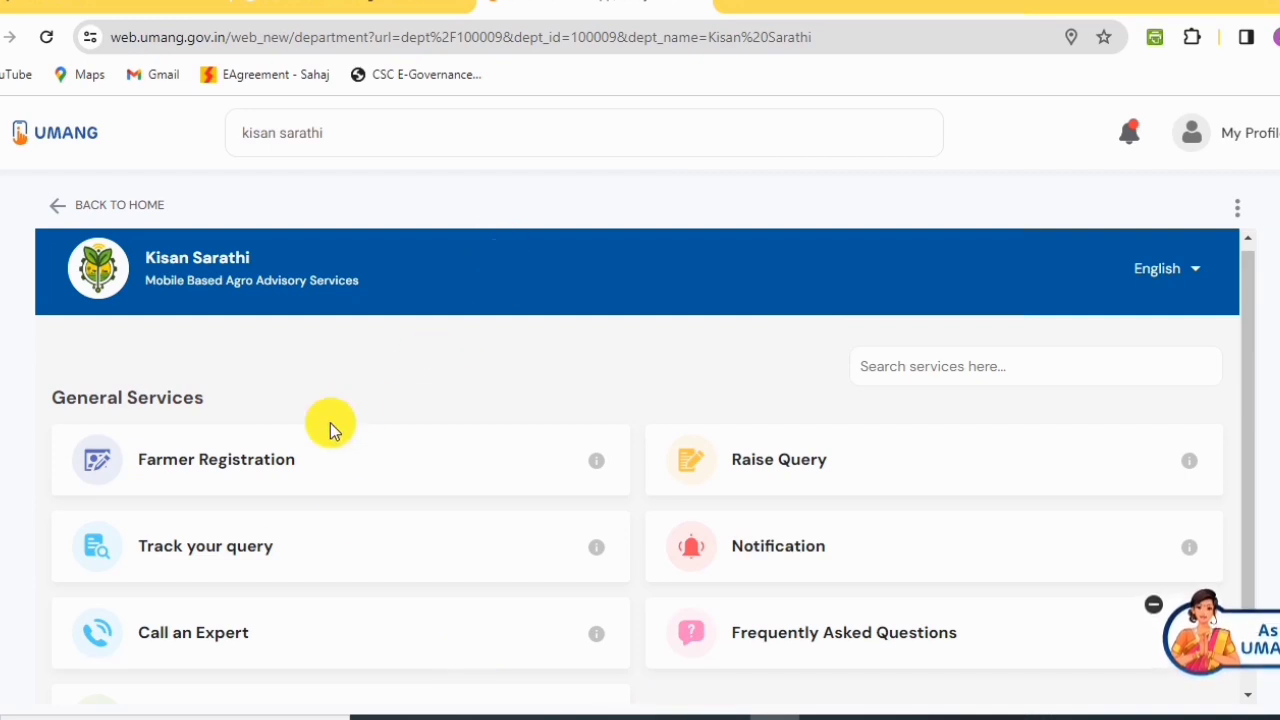
pyautogui.click(230, 460)
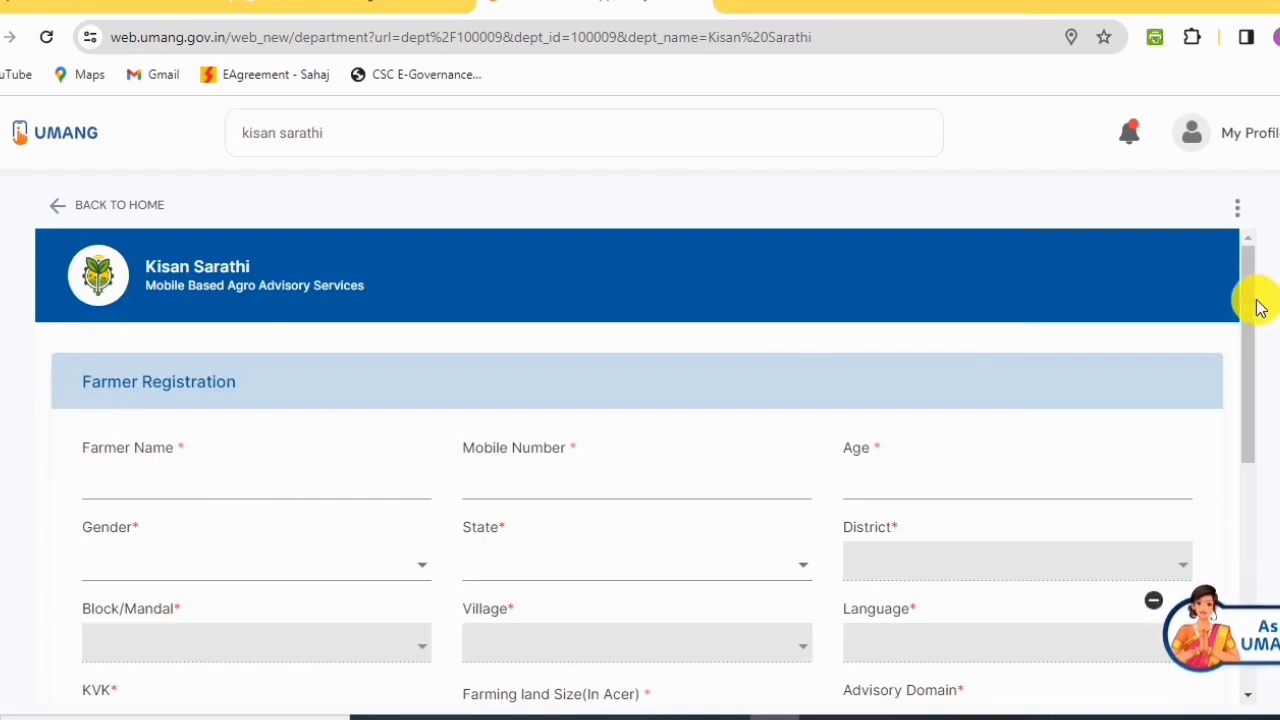
pyautogui.moveTo(1251, 300); pyautogui.dragTo(1269, 380)
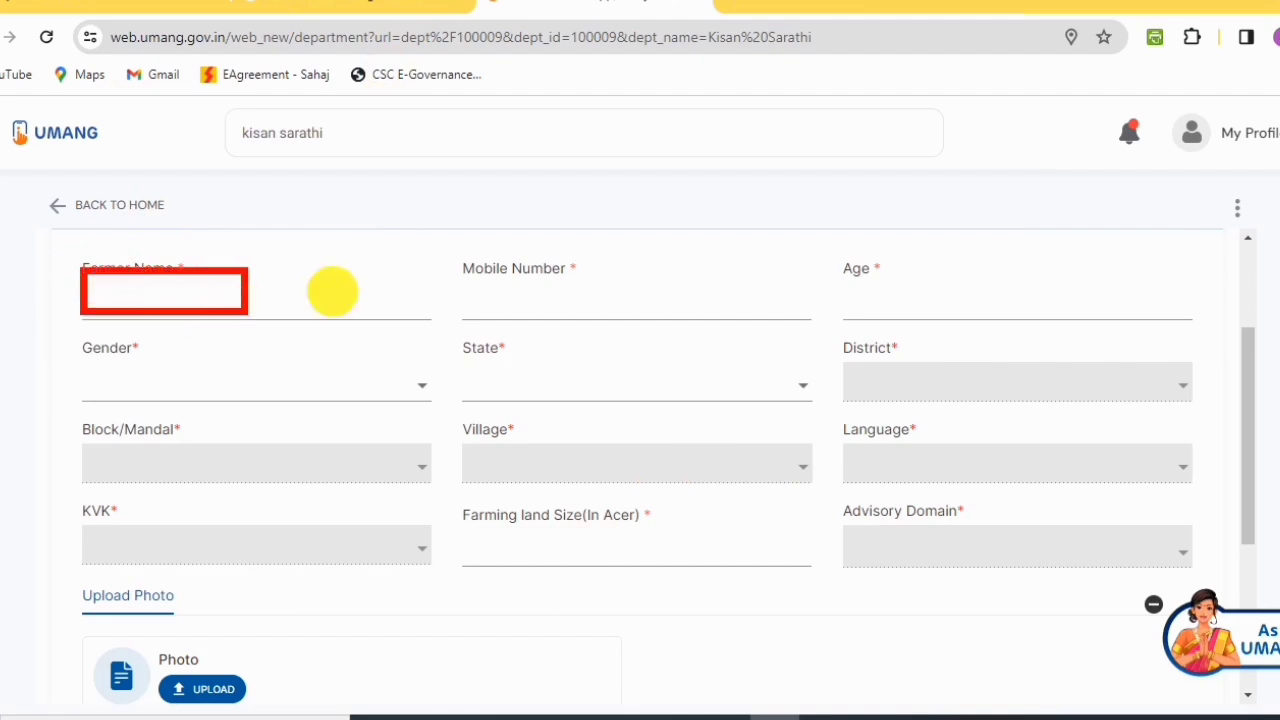
pyautogui.moveTo(466, 271)
pyautogui.mouseDown()
pyautogui.moveTo(503, 297)
pyautogui.moveTo(650, 308)
pyautogui.mouseUp()
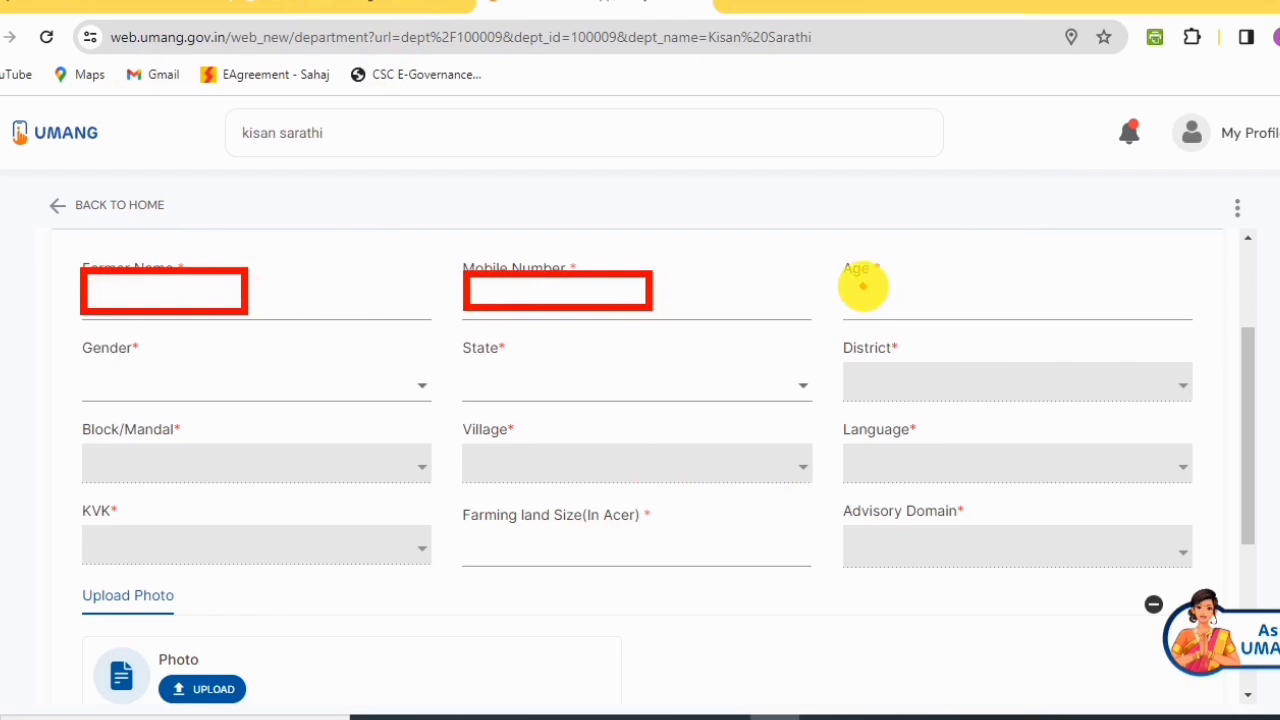
pyautogui.moveTo(861, 281); pyautogui.dragTo(930, 315)
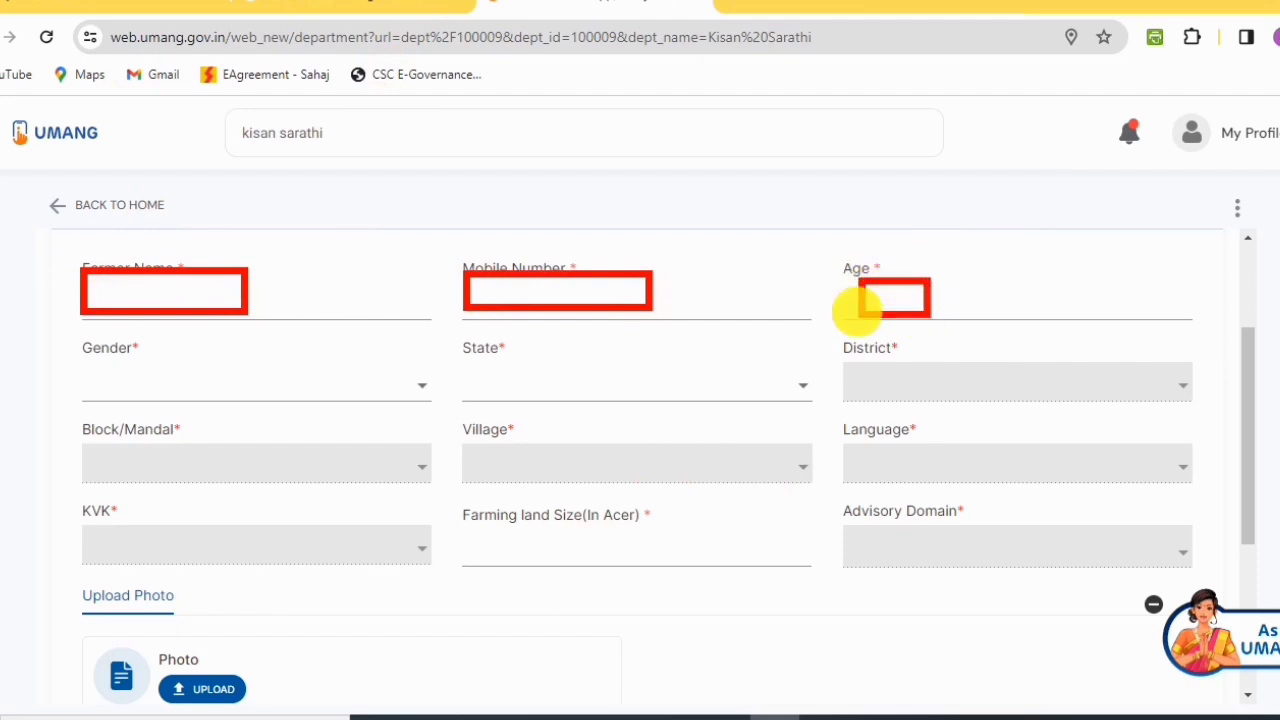
pyautogui.rightClick(767, 487)
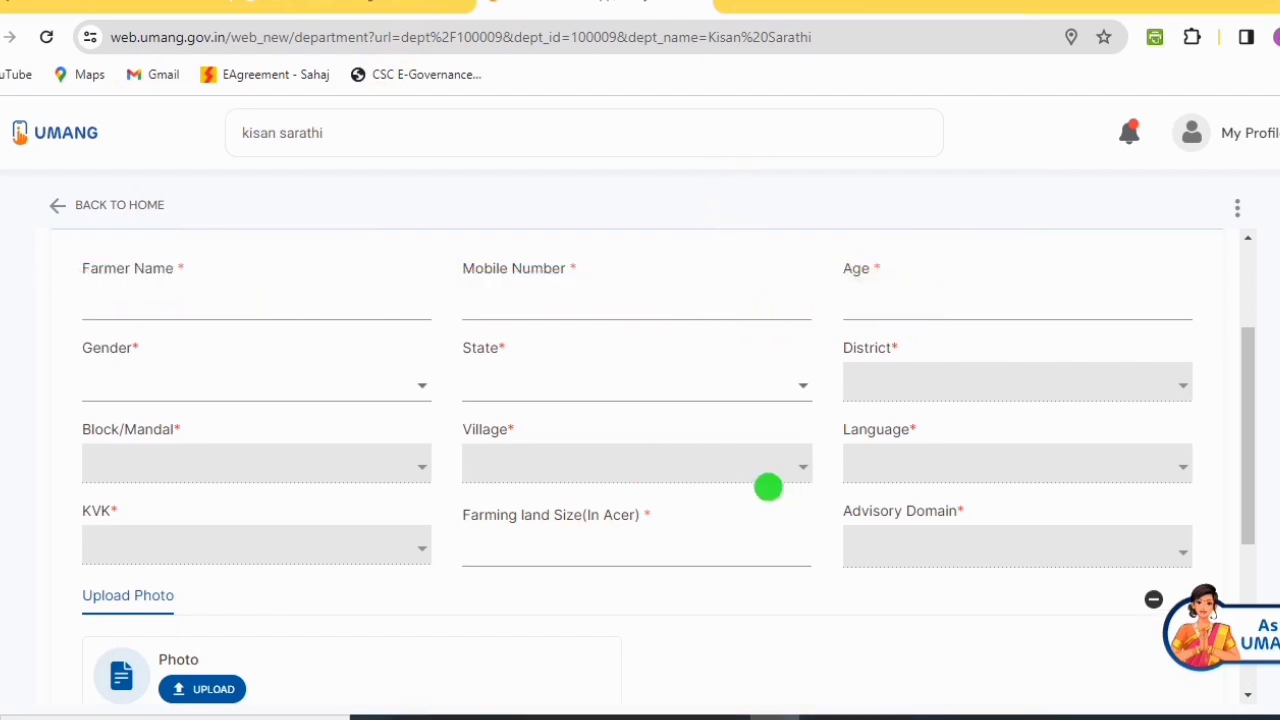
# - Set the farmer's gender to Male and the state to WEST BENGAL
pyautogui.click(324, 384)
pyautogui.click(130, 425)
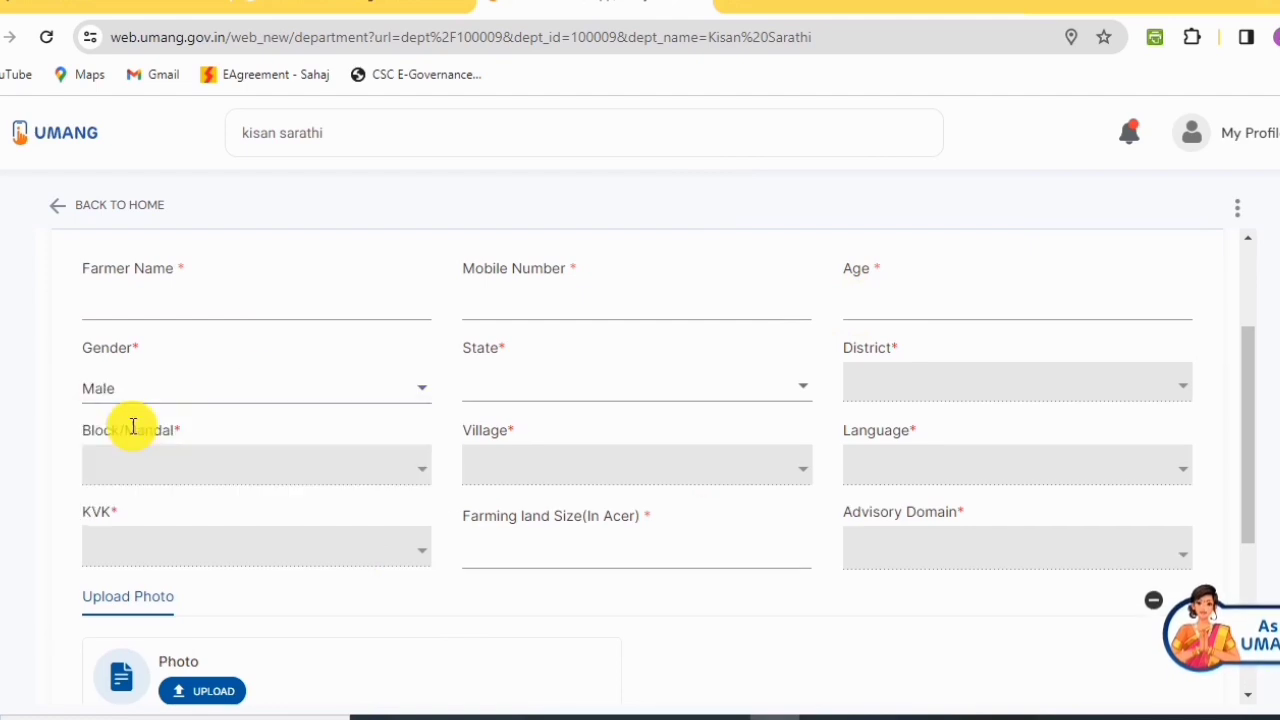
pyautogui.click(559, 388)
pyautogui.scroll(-10, 573, 488)
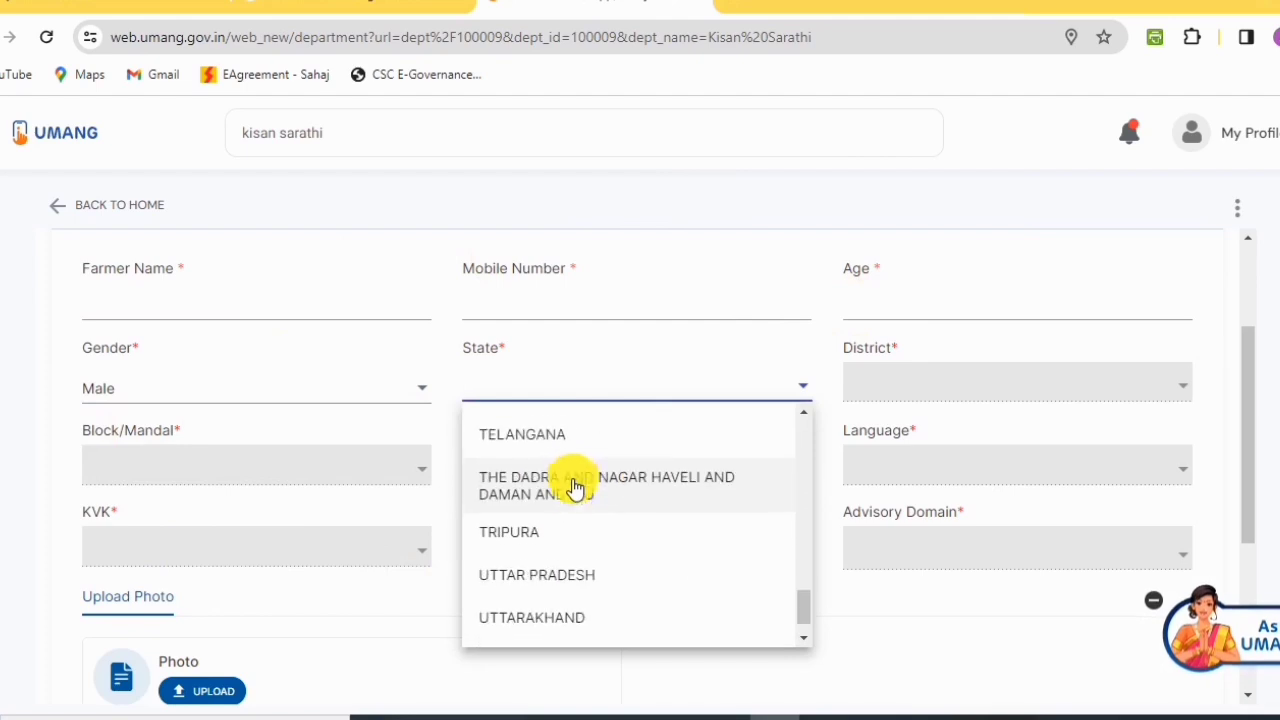
pyautogui.scroll(-2, 573, 488)
pyautogui.click(541, 624)
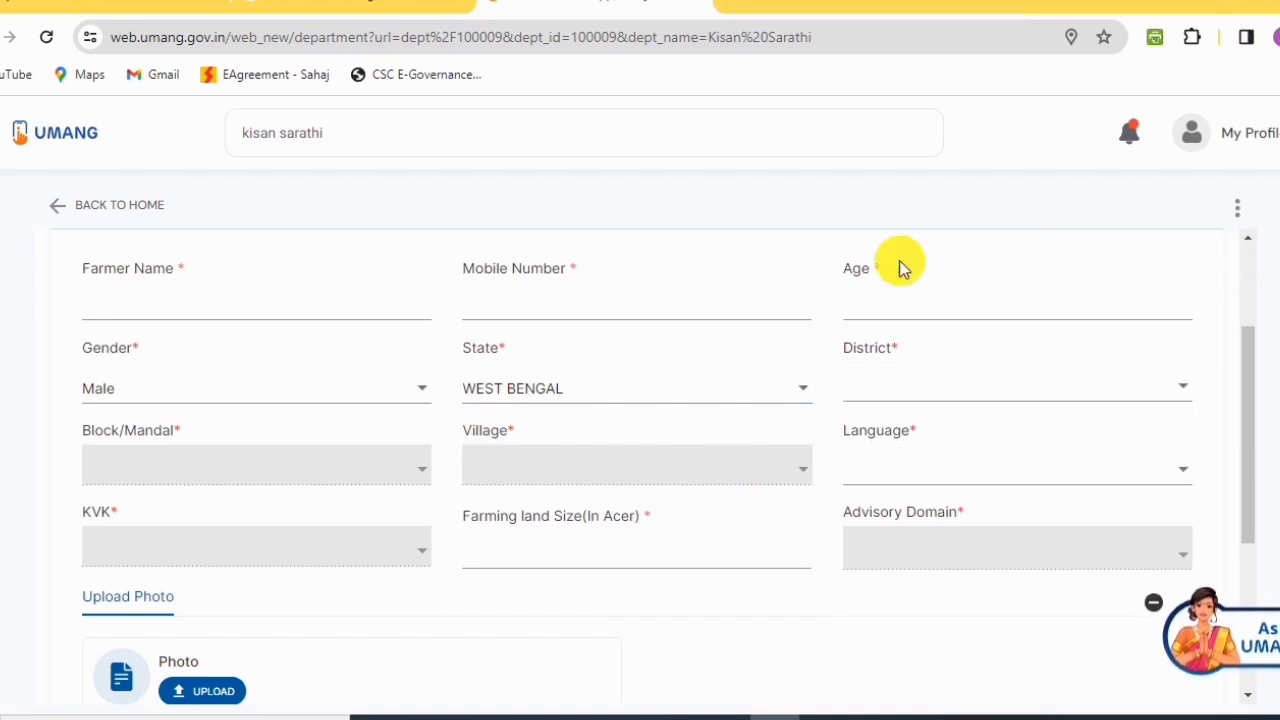
# - Set the farmer's location to district BANKURA, block Bankura - I and village Bankata
pyautogui.click(898, 392)
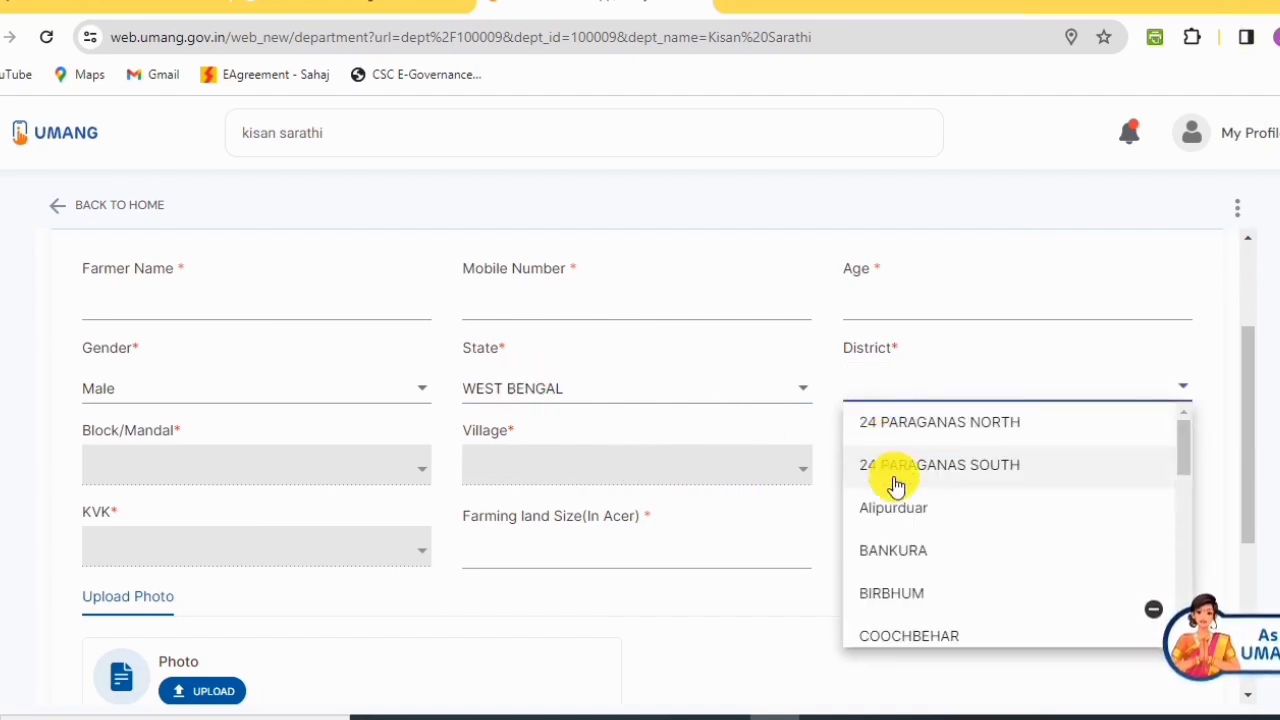
pyautogui.click(892, 551)
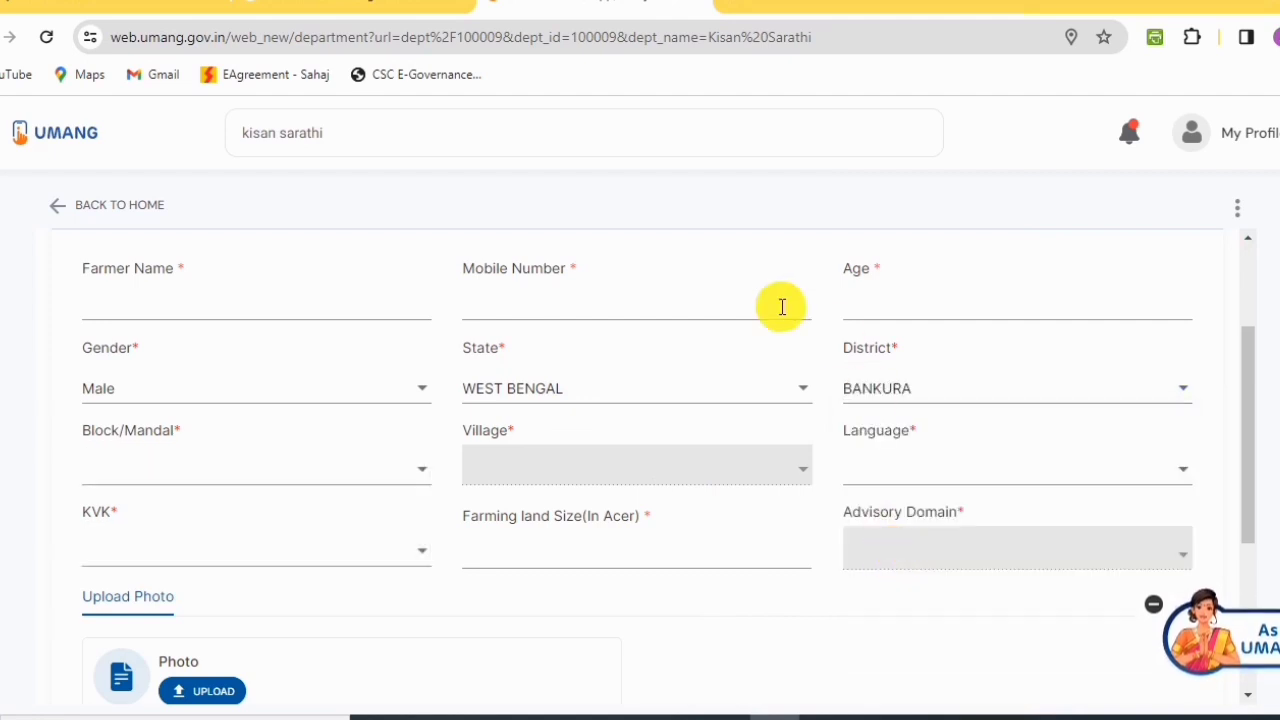
pyautogui.click(284, 470)
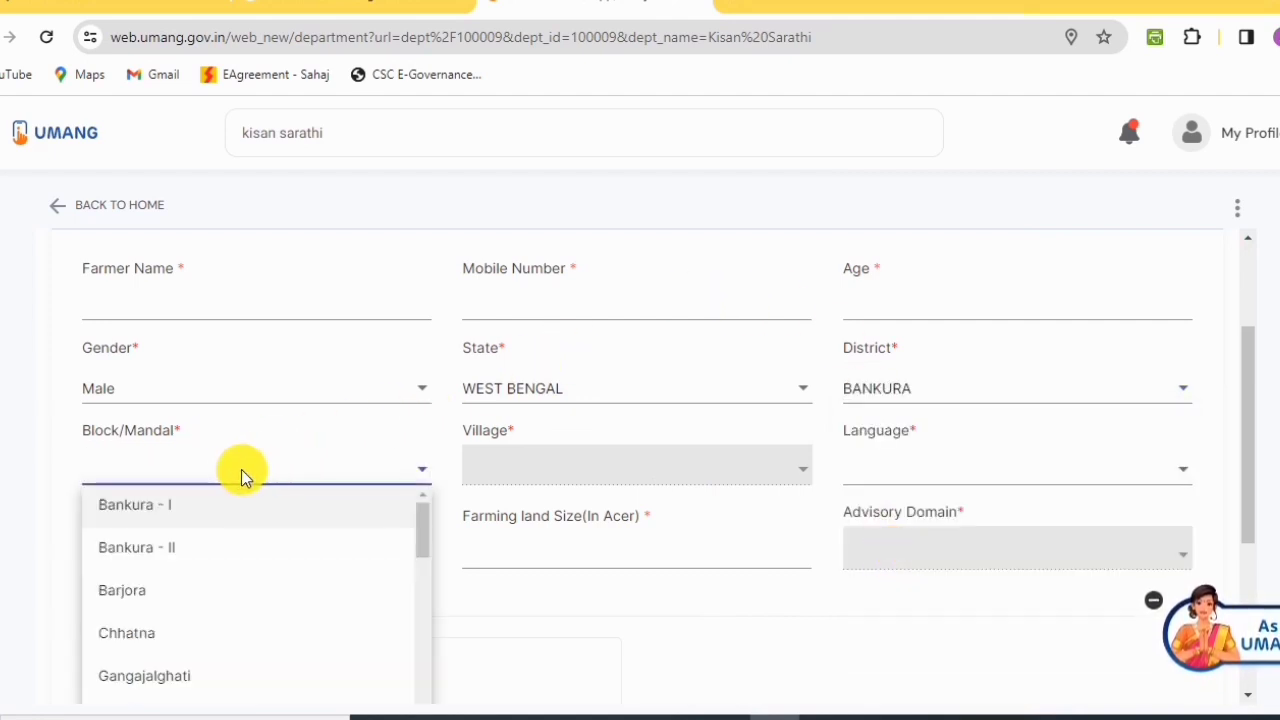
pyautogui.click(133, 510)
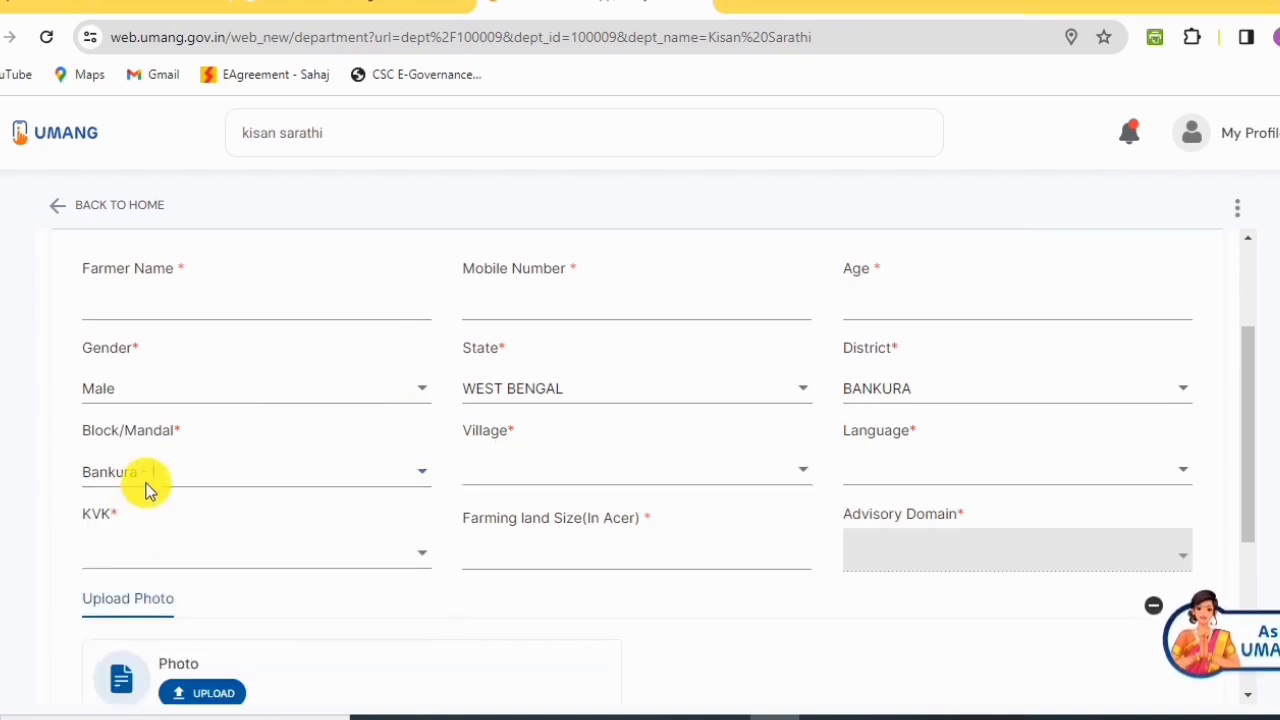
pyautogui.click(584, 475)
pyautogui.scroll(-7, 578, 540)
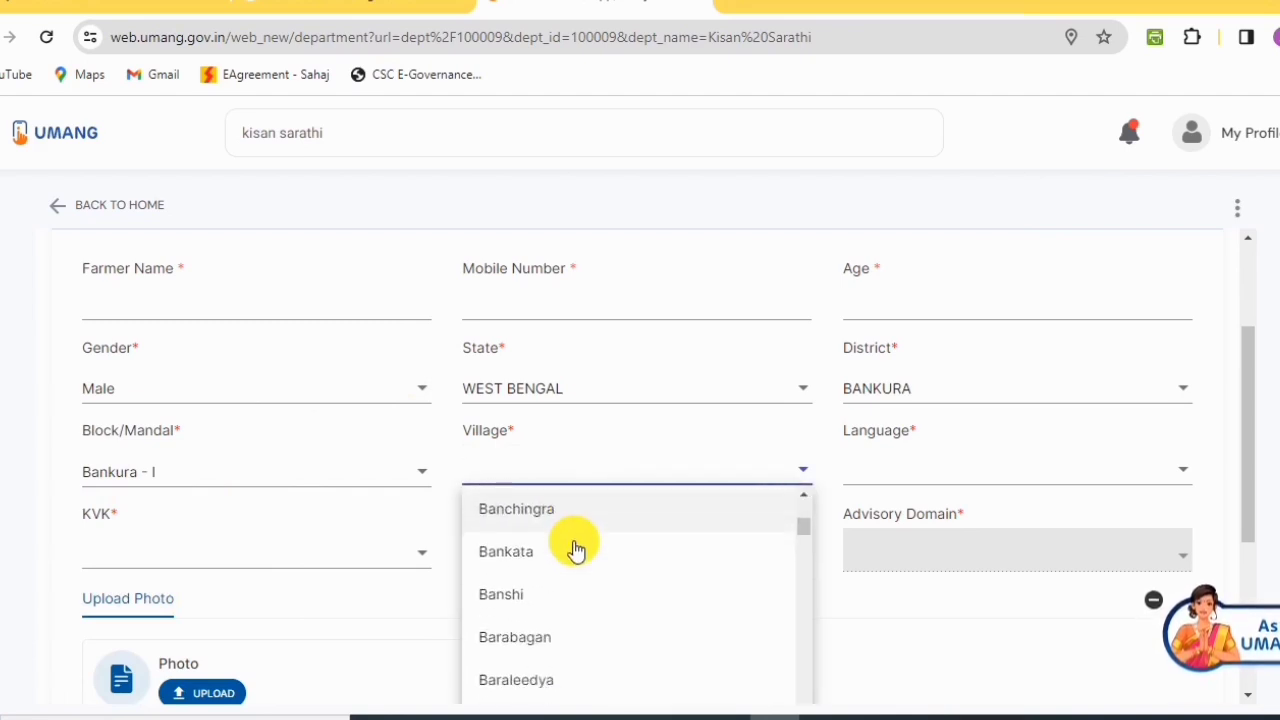
pyautogui.click(500, 552)
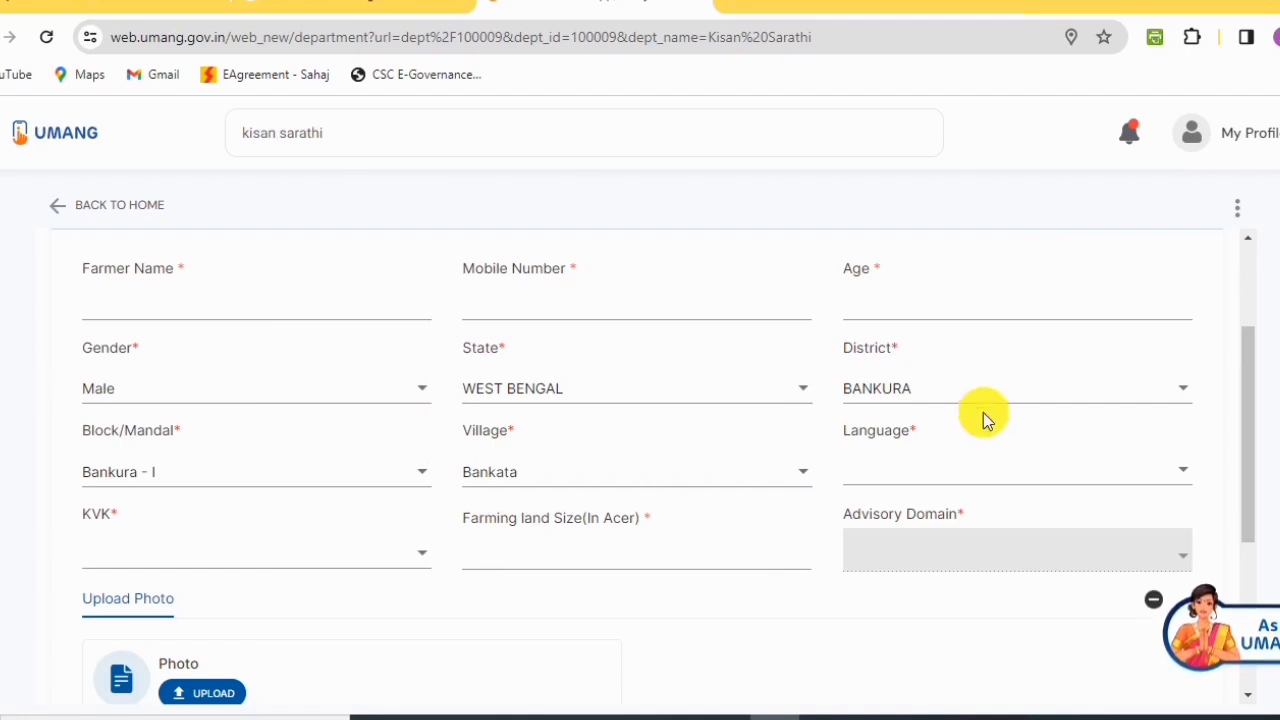
# - Choose Bangla as the language and Krishi Vigyan Kendra, Block Seed Farm PO.Ratua (Manik Chowk) as the KVK
pyautogui.click(980, 458)
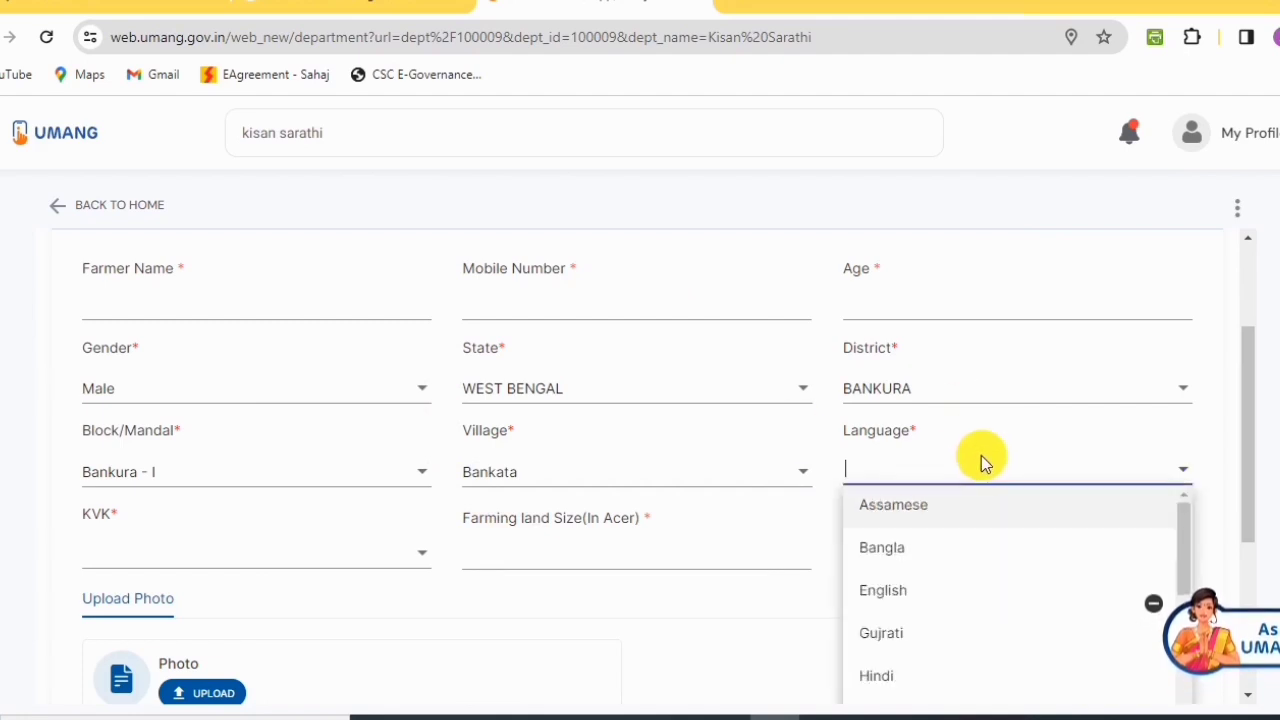
pyautogui.click(889, 550)
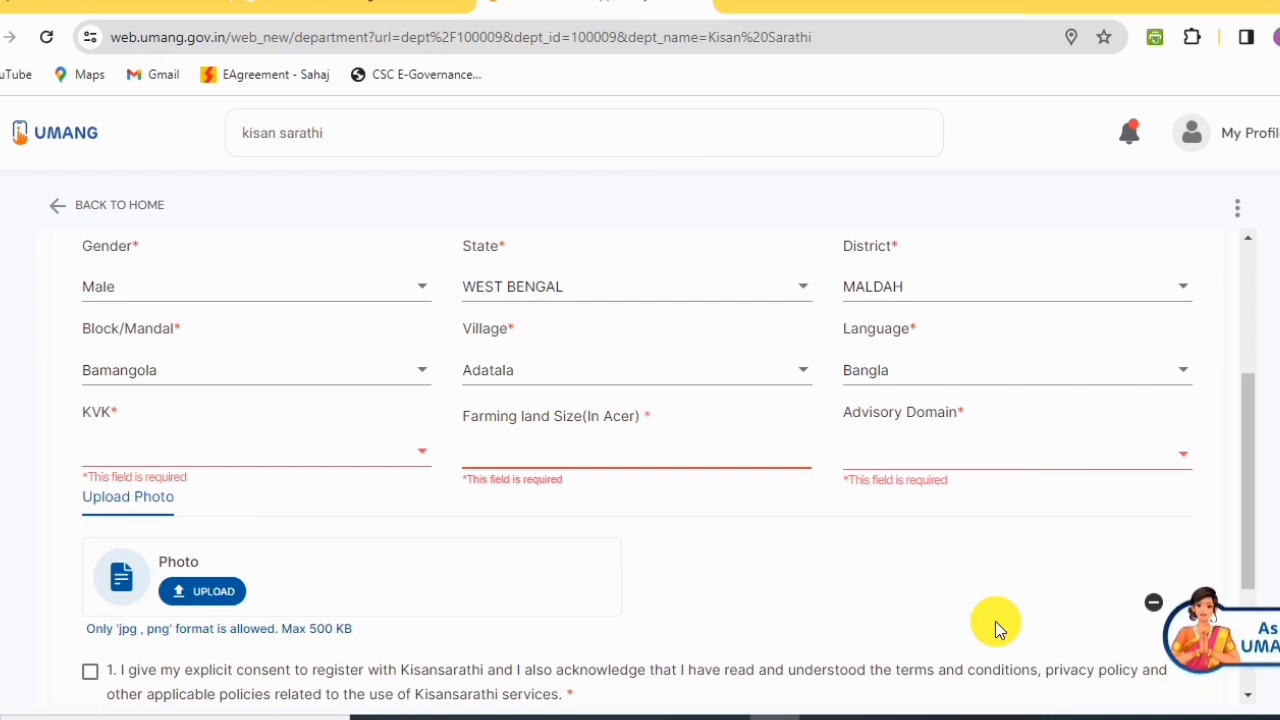
pyautogui.click(281, 446)
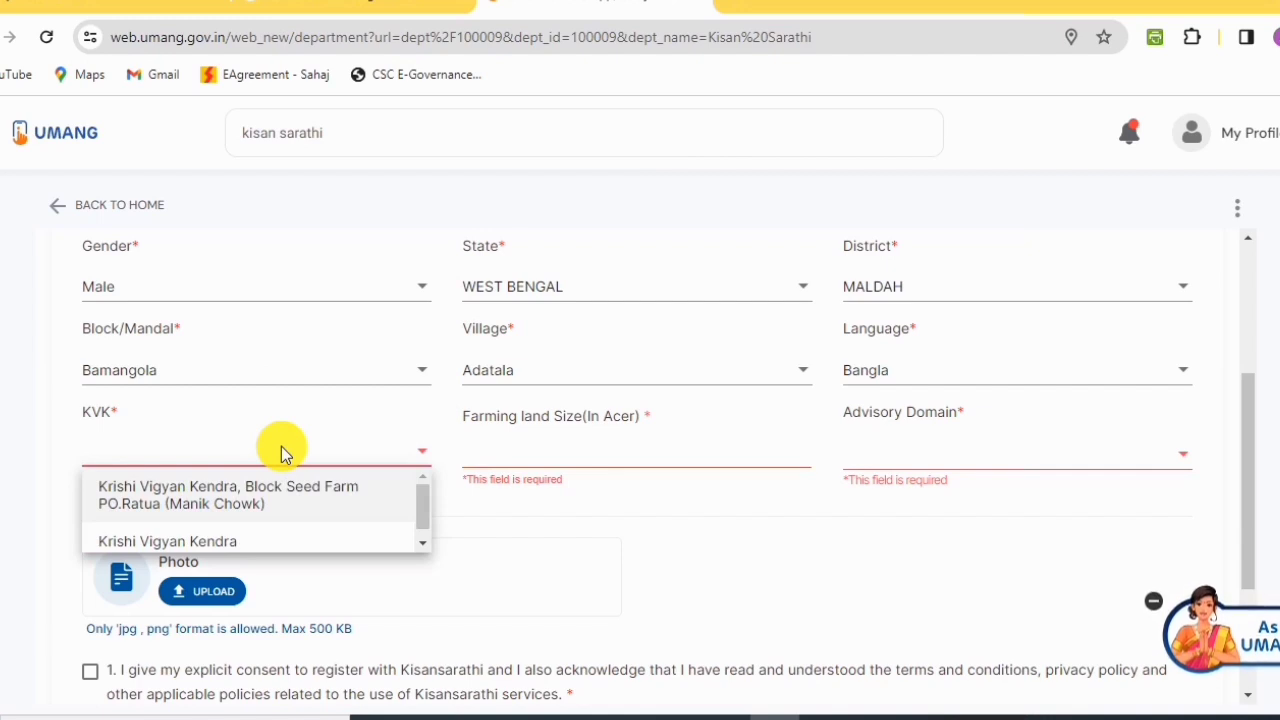
pyautogui.click(222, 508)
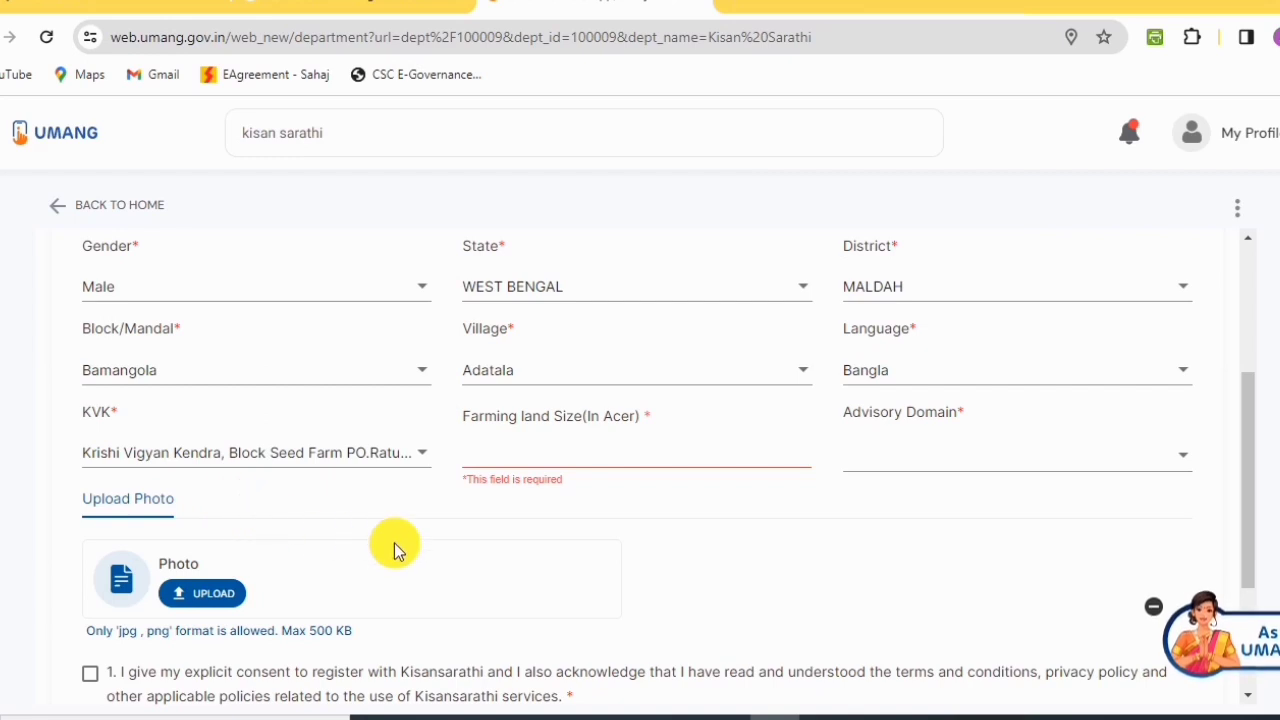
# - Enter 1.0 as the farming land size in acres
pyautogui.click(541, 451)
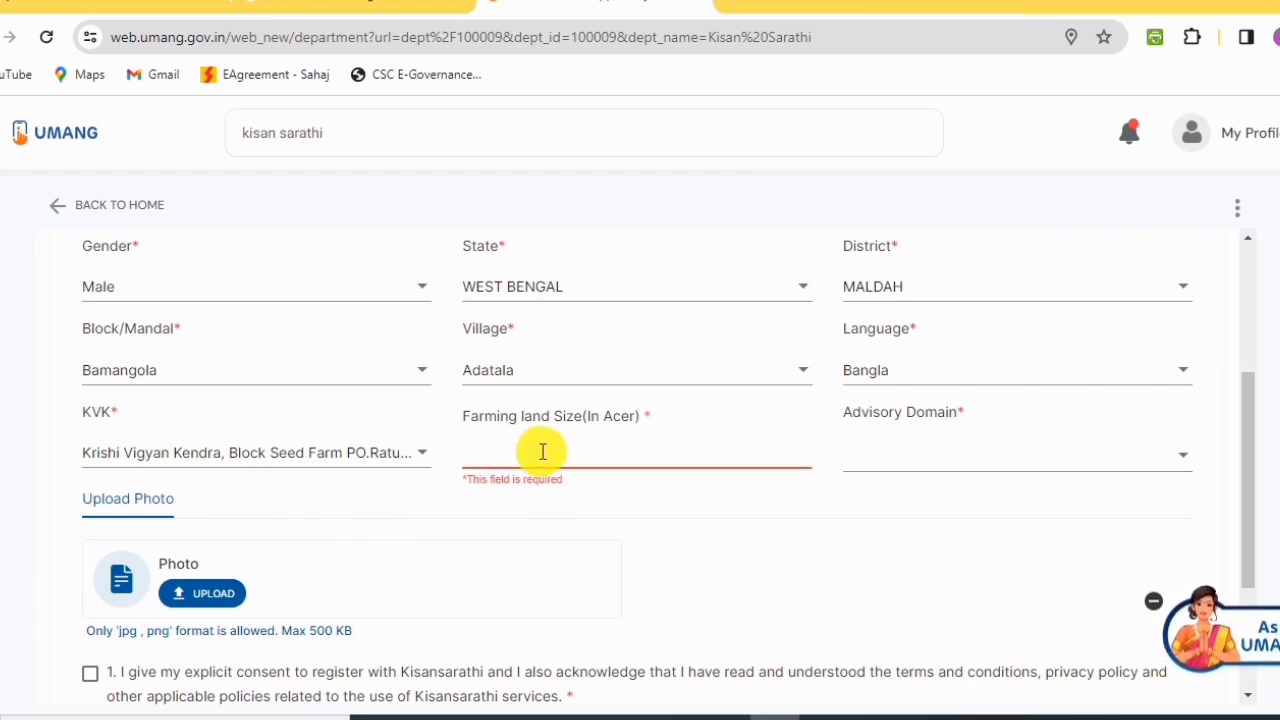
pyautogui.write('1')
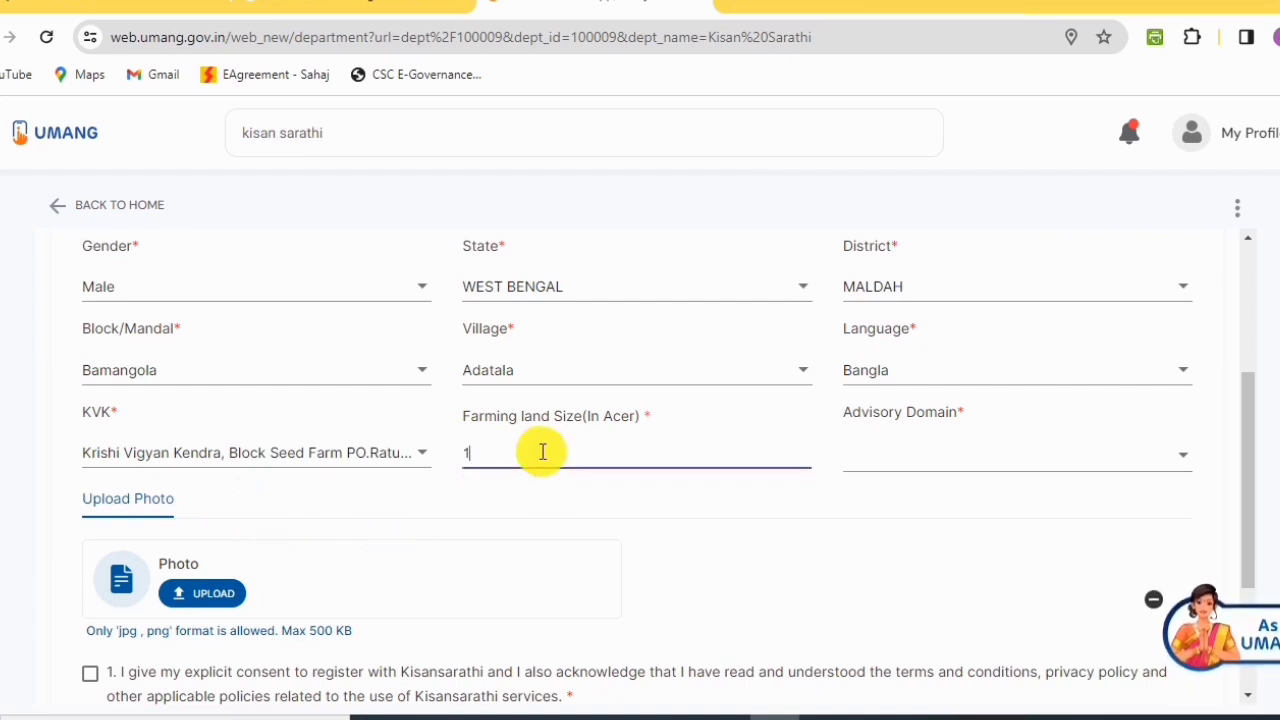
pyautogui.write('.0')
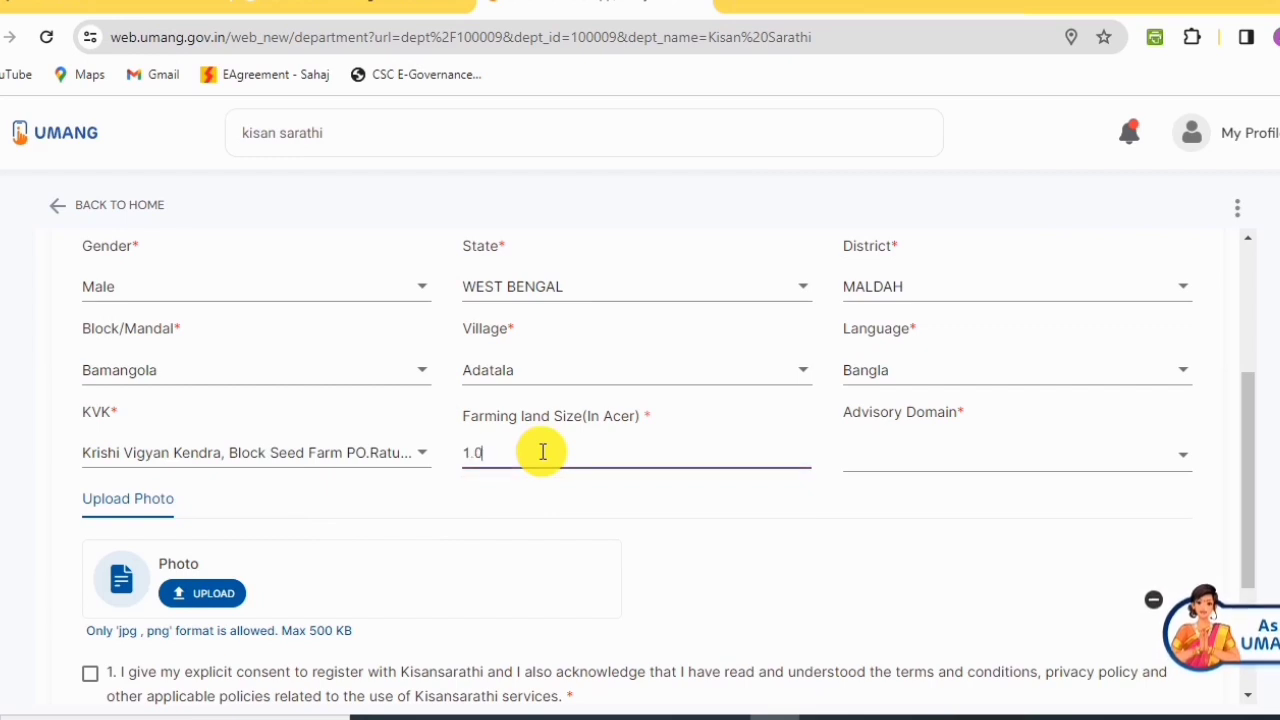
# - Select Agriculture as the advisory domain
pyautogui.click(888, 457)
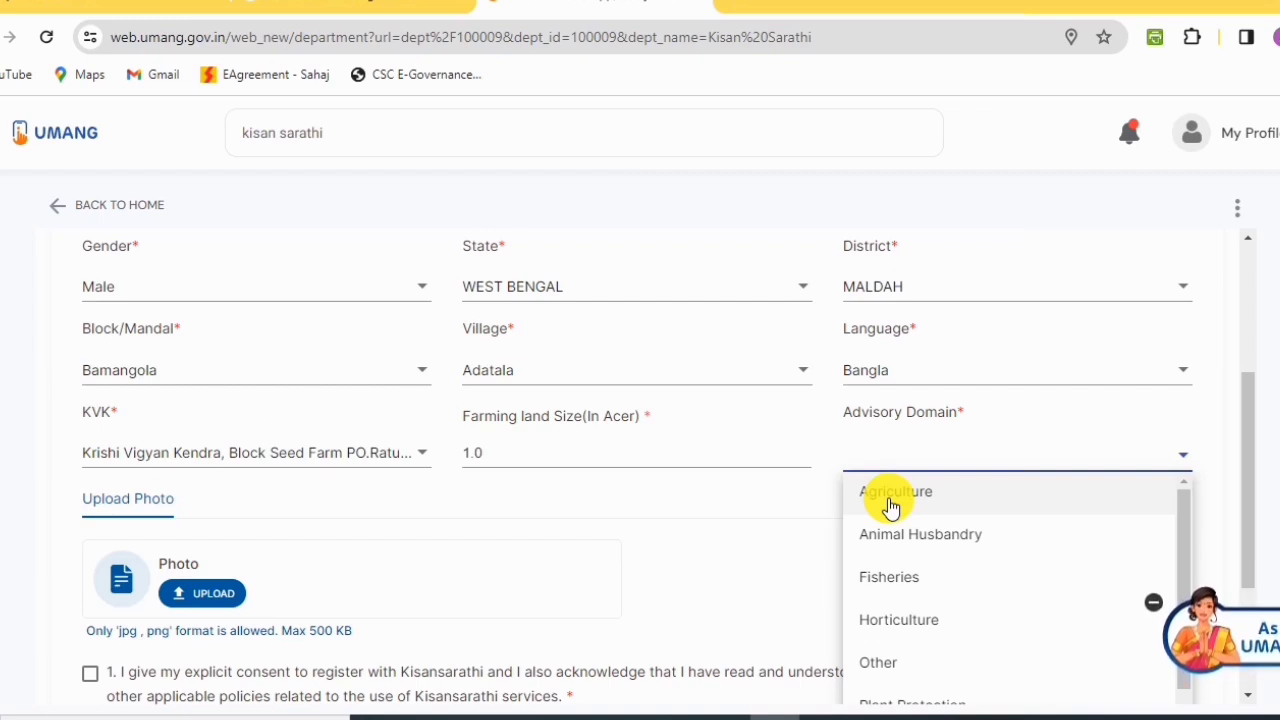
pyautogui.scroll(-1, 903, 635)
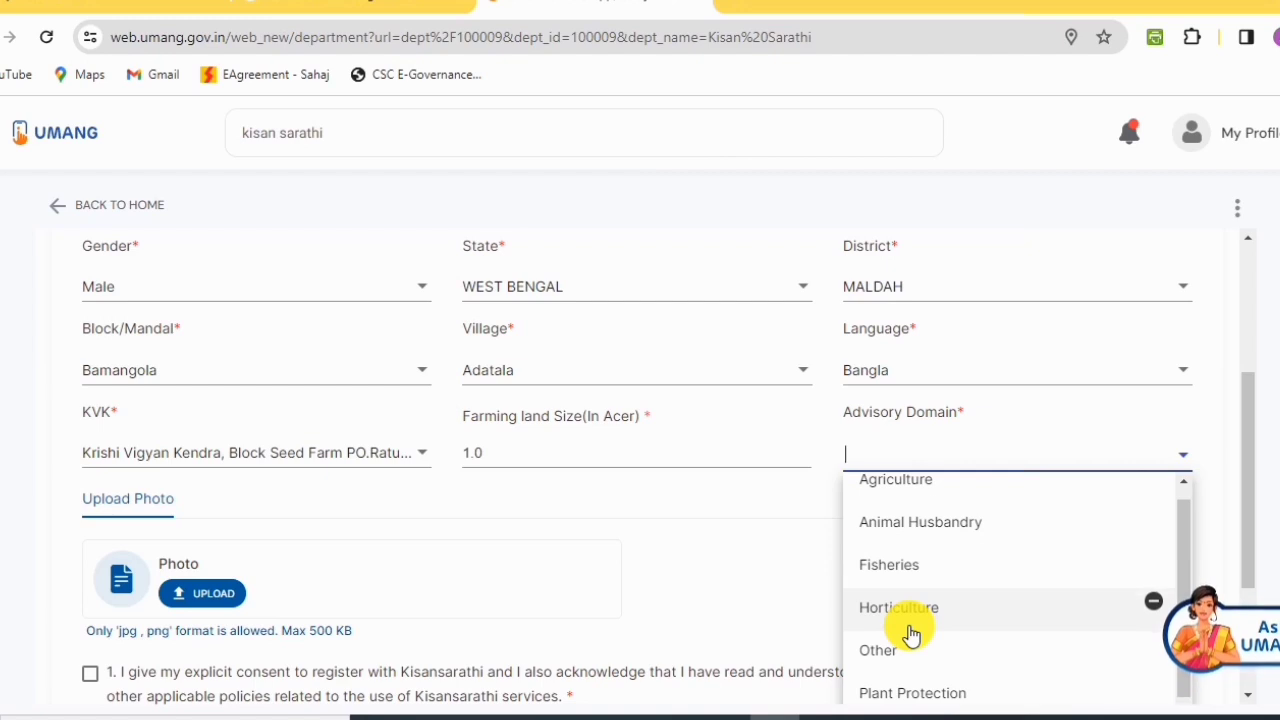
pyautogui.scroll(1, 910, 633)
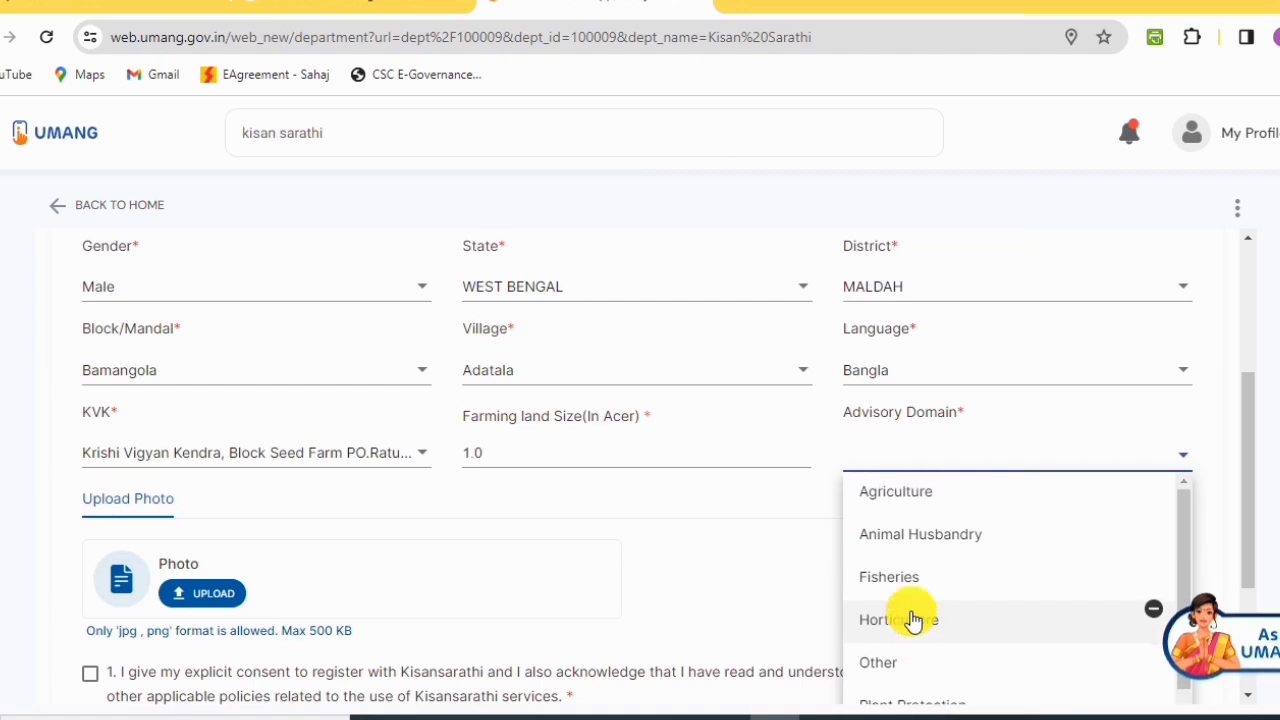
pyautogui.click(911, 500)
pyautogui.click(731, 548)
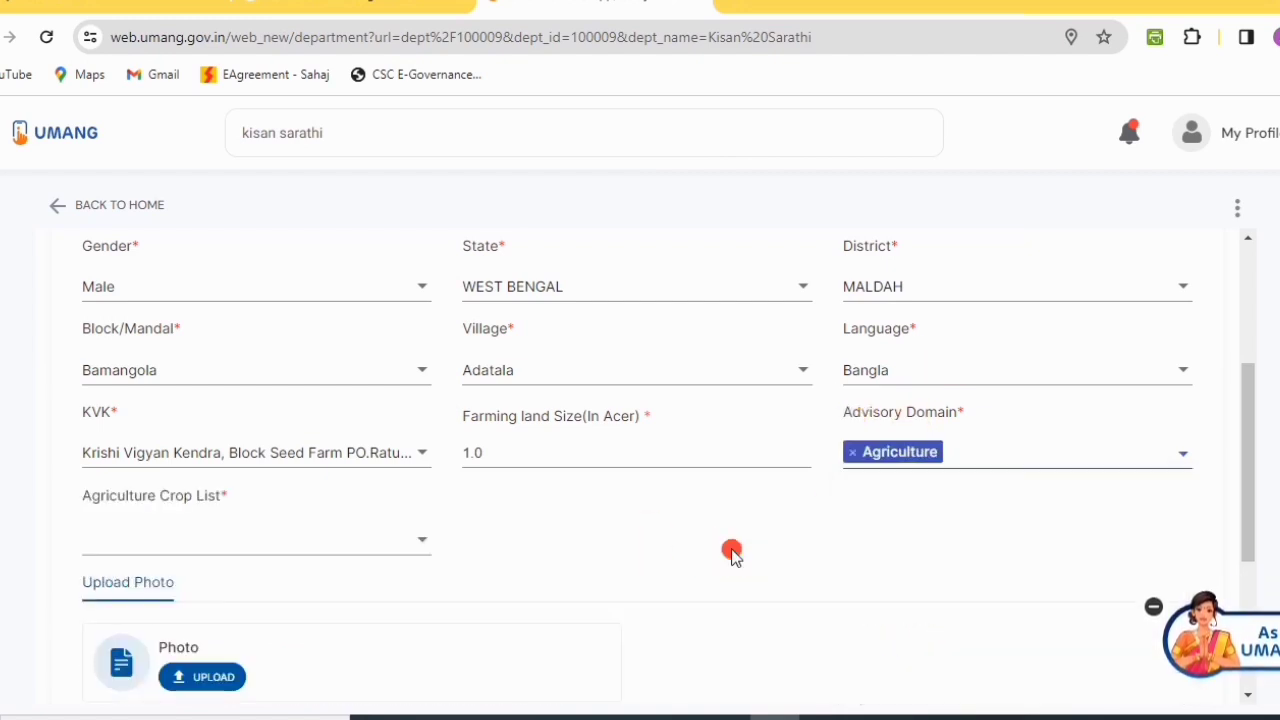
# - Add Jute, Johnson grass, Kenaf and Kodo Millet to the agriculture crop list
pyautogui.scroll(-1, 406, 448)
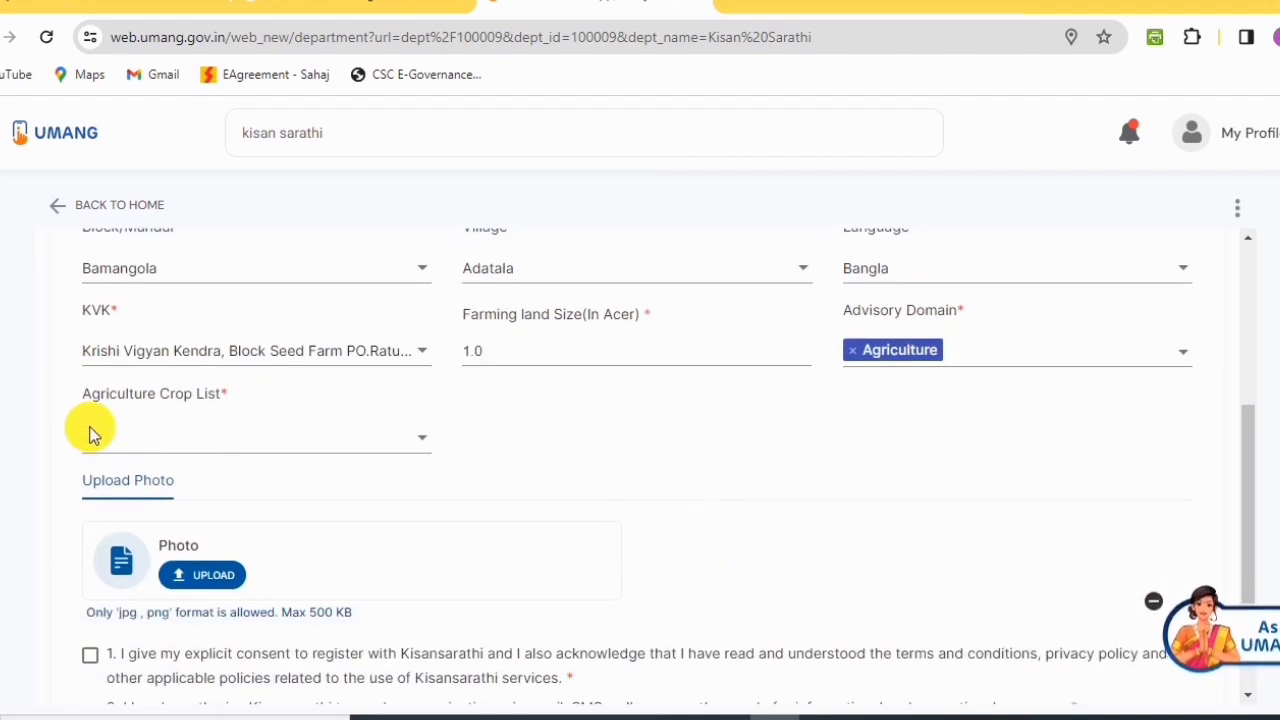
pyautogui.click(324, 438)
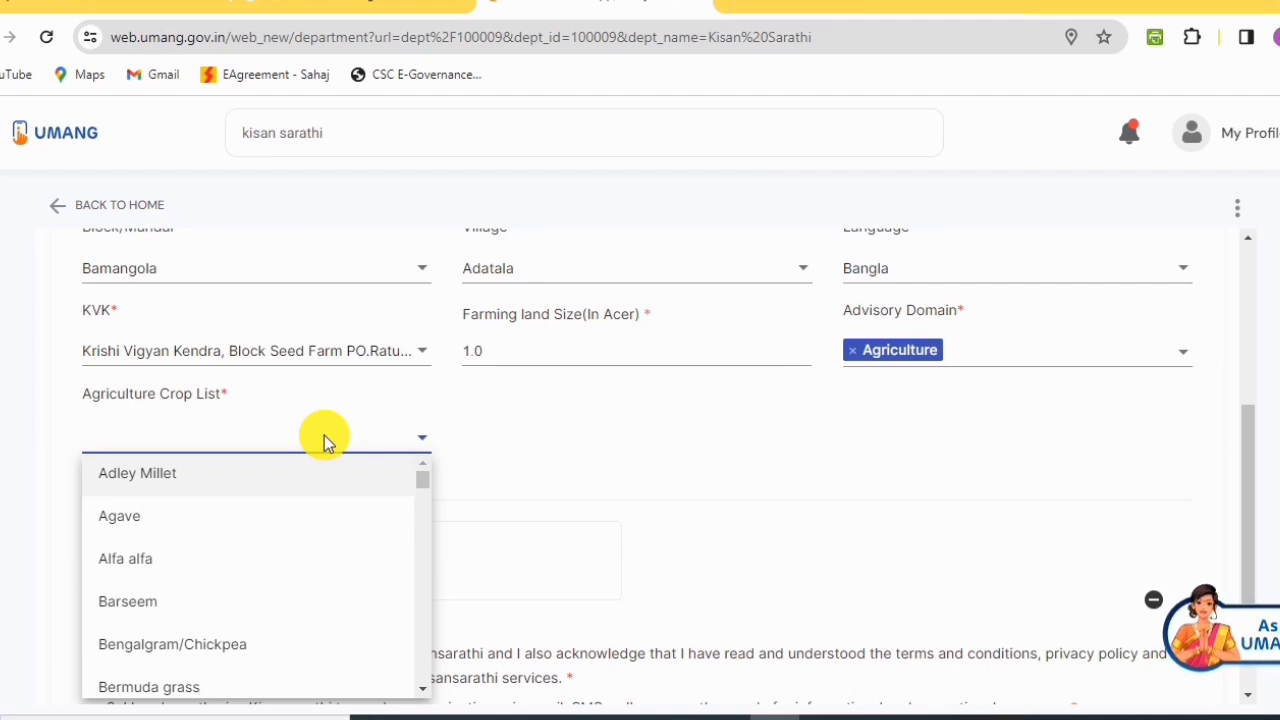
pyautogui.scroll(-10, 250, 560)
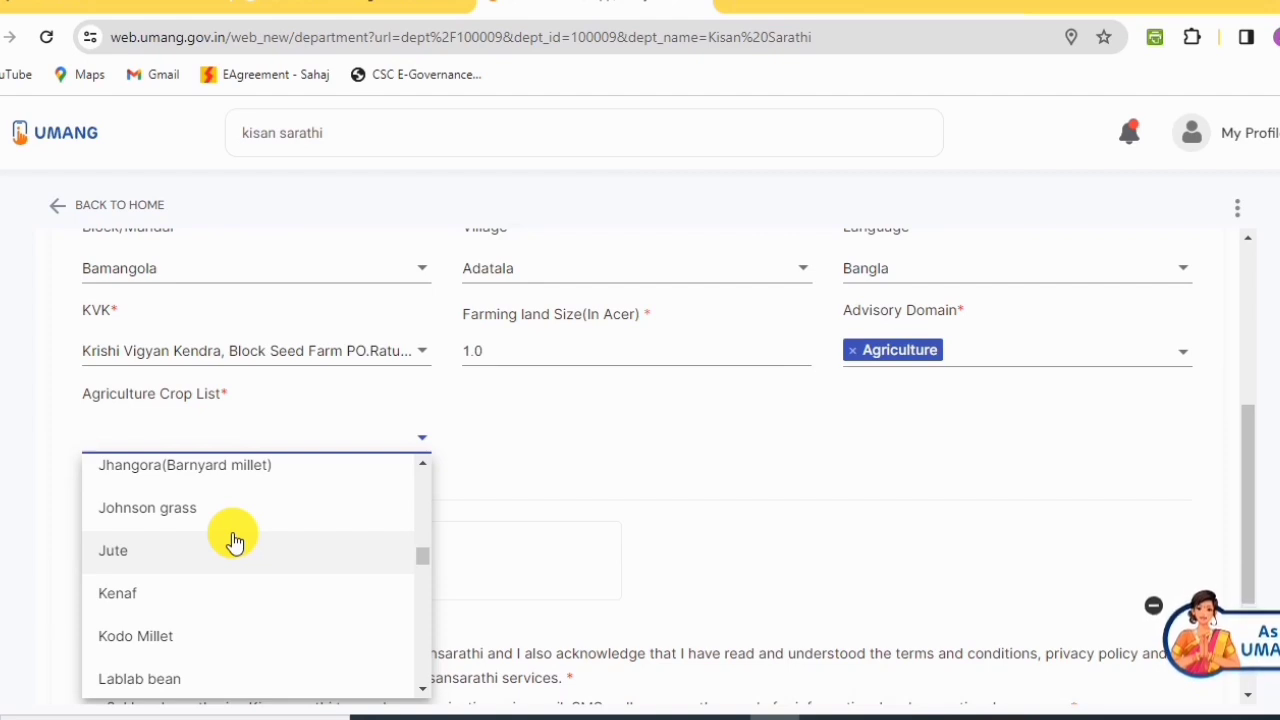
pyautogui.click(122, 558)
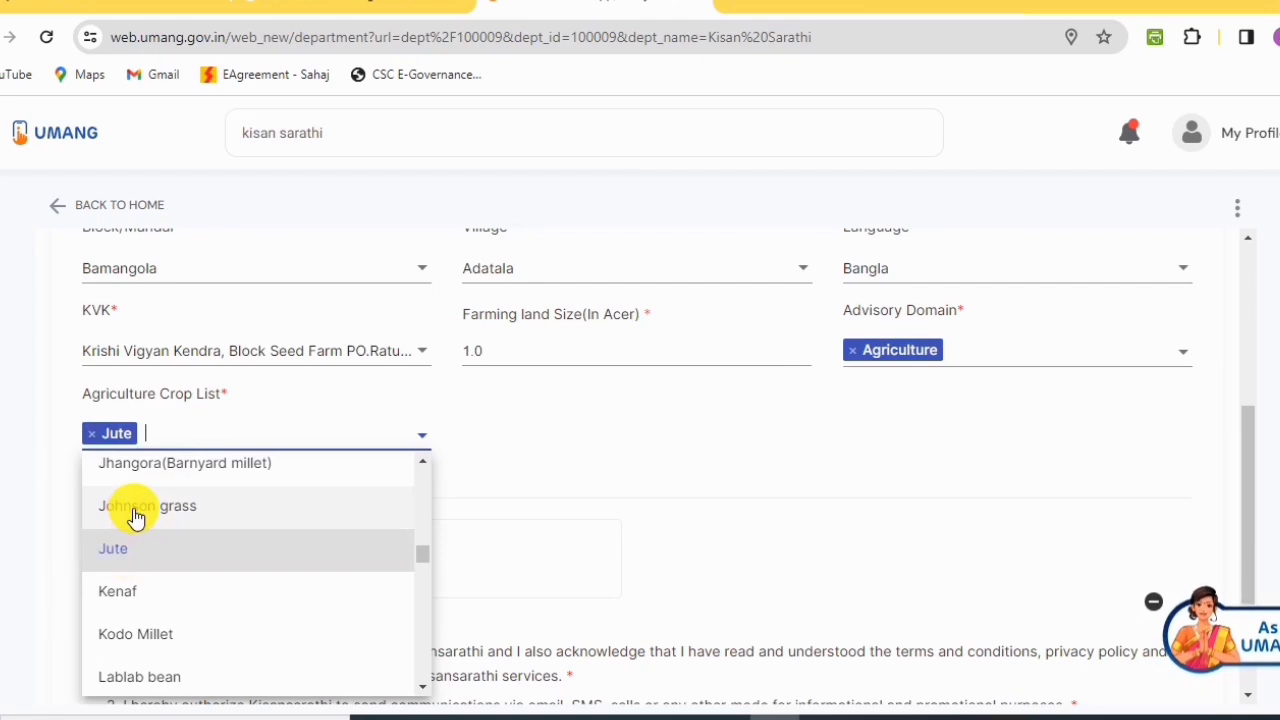
pyautogui.click(132, 512)
# - Upload the photo file 123.jpg to the registration form
pyautogui.scroll(-1, 594, 492)
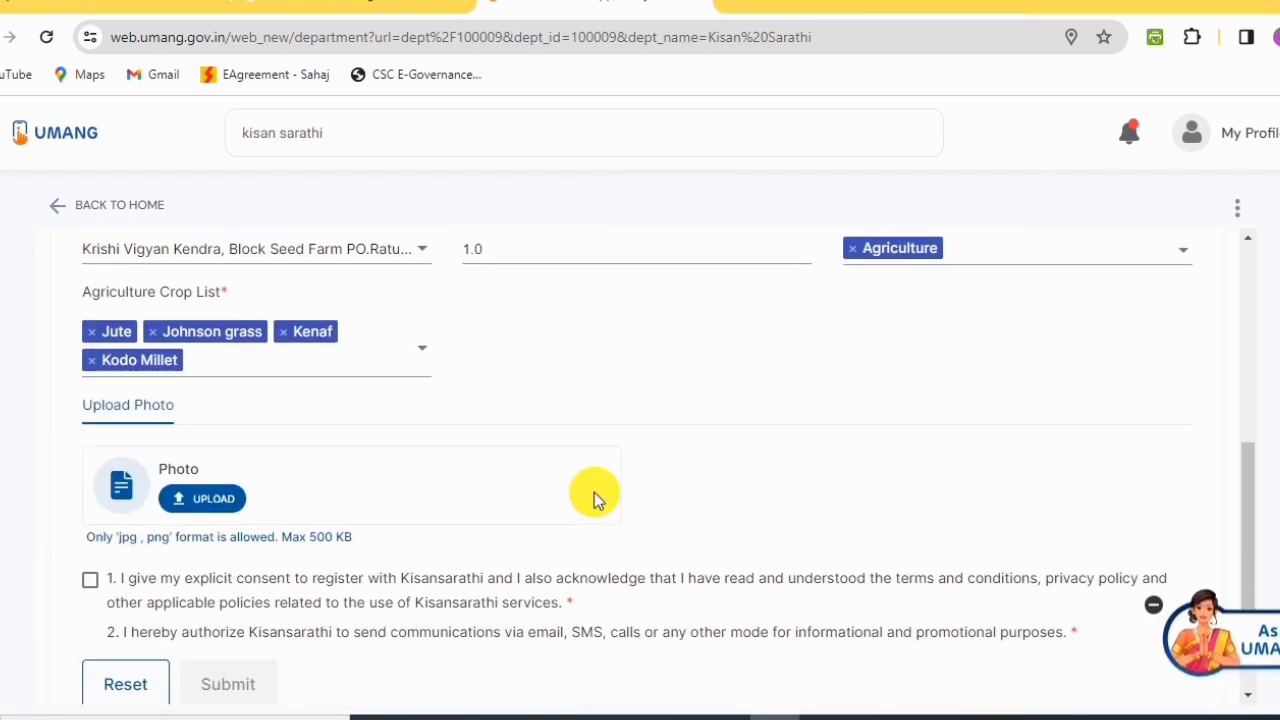
pyautogui.scroll(-1, 594, 492)
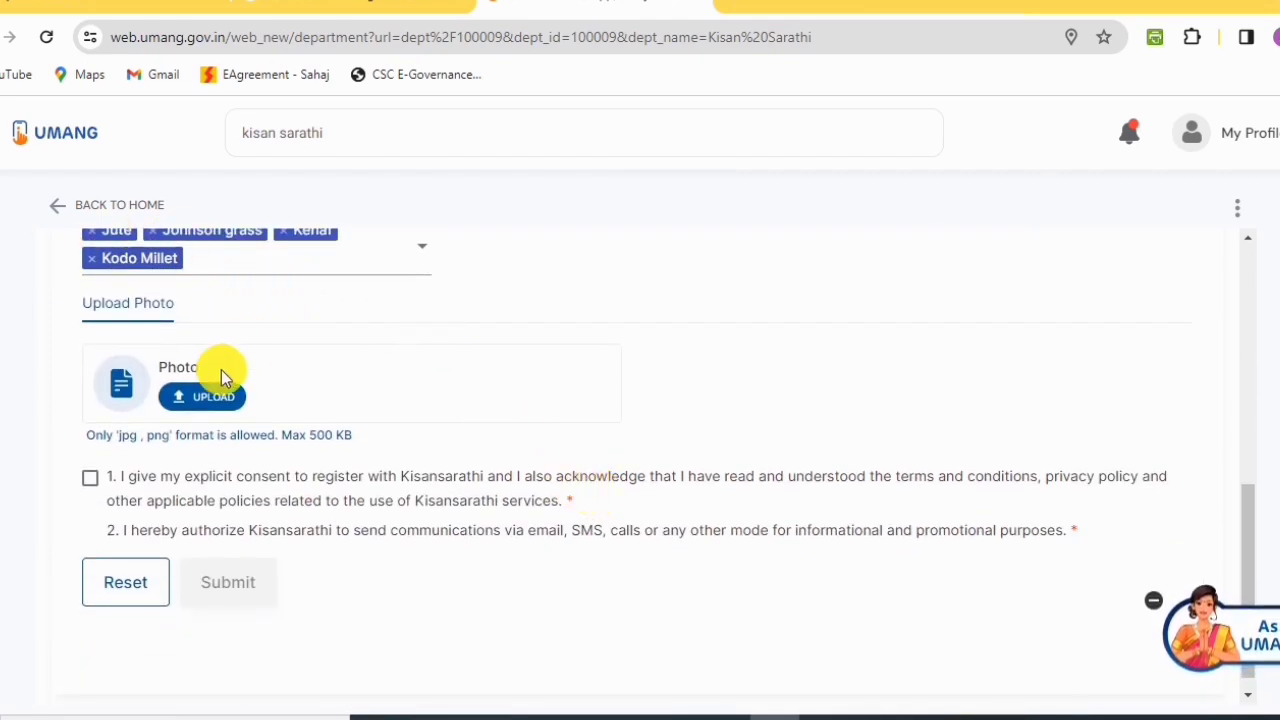
pyautogui.click(200, 398)
pyautogui.click(217, 397)
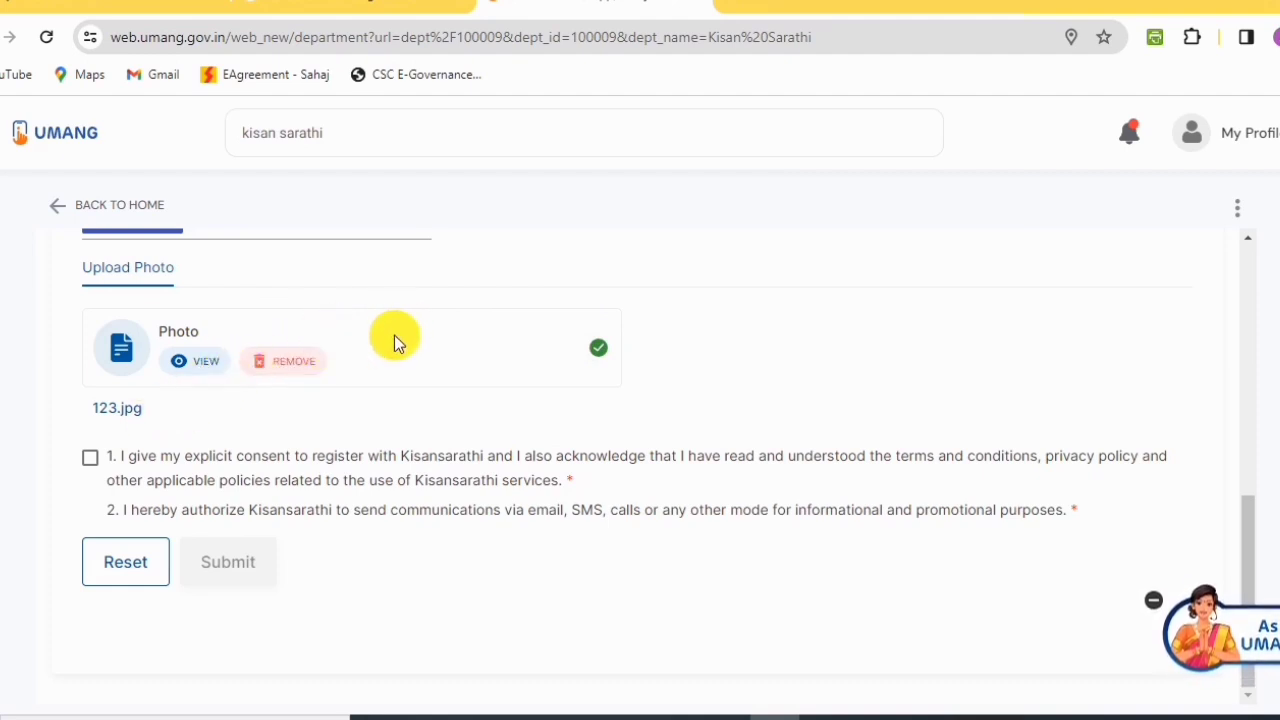
# - Give consent to the Kisansarathi terms and communications and submit the farmer registration
pyautogui.click(89, 463)
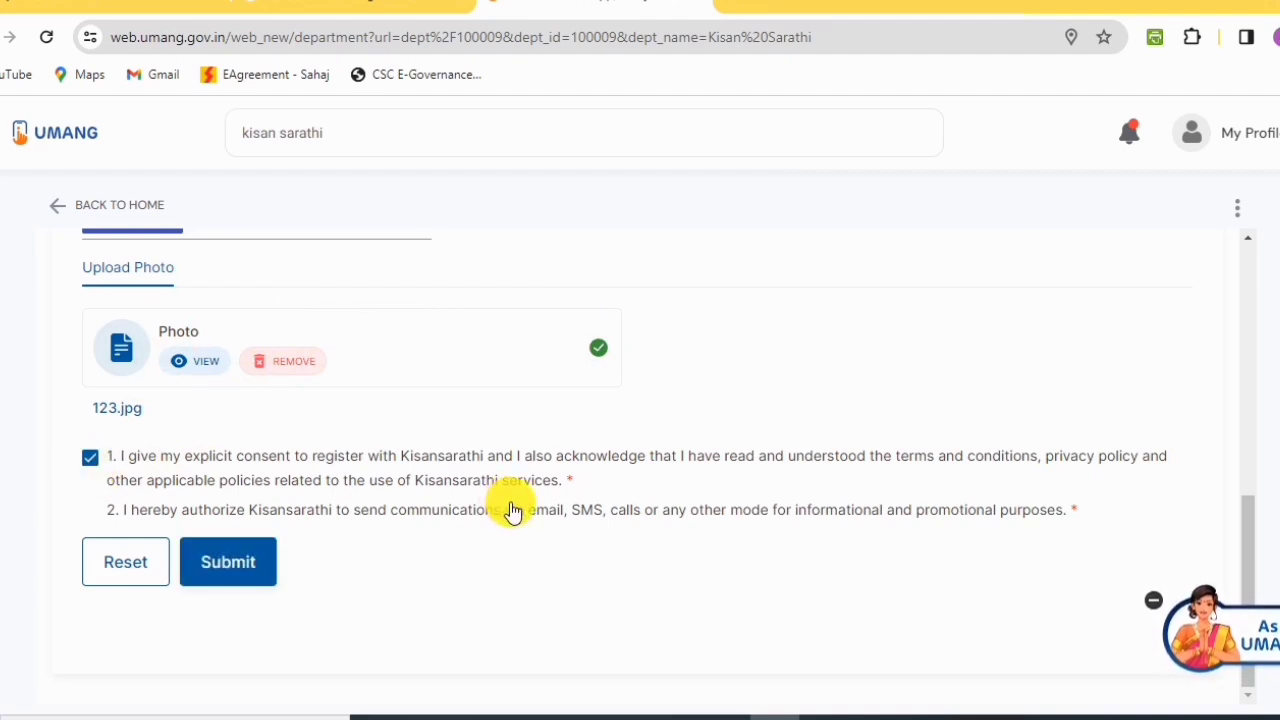
pyautogui.click(224, 569)
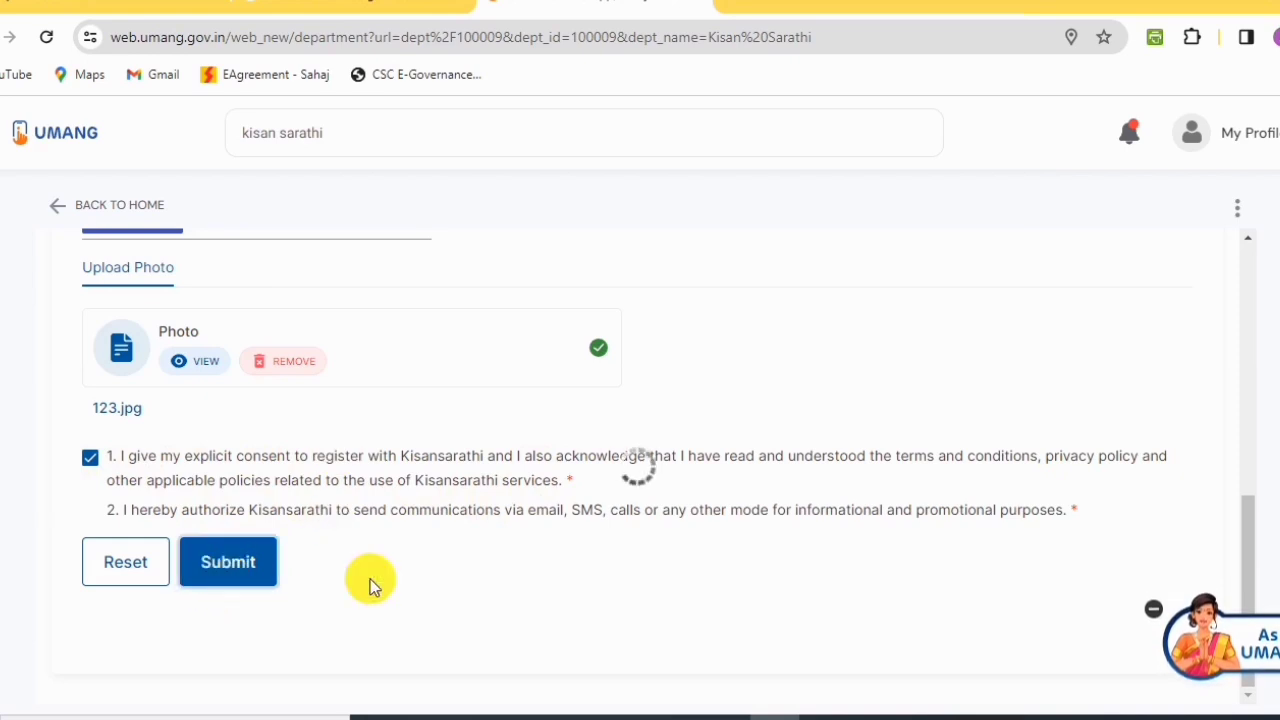